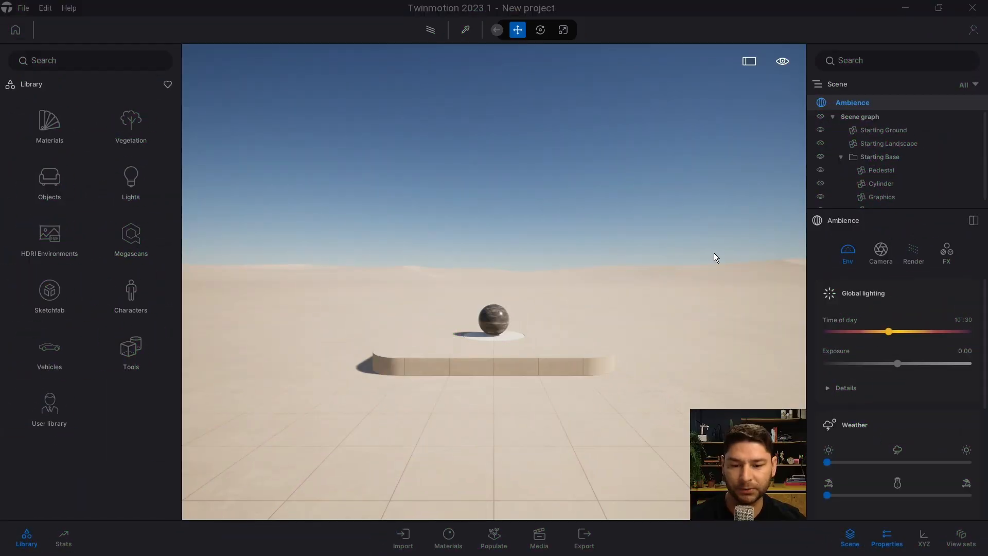
Hide the marble sphere on the pedestal and the Starting Ground
key(w)
right_drag(618, 255, 621, 288)
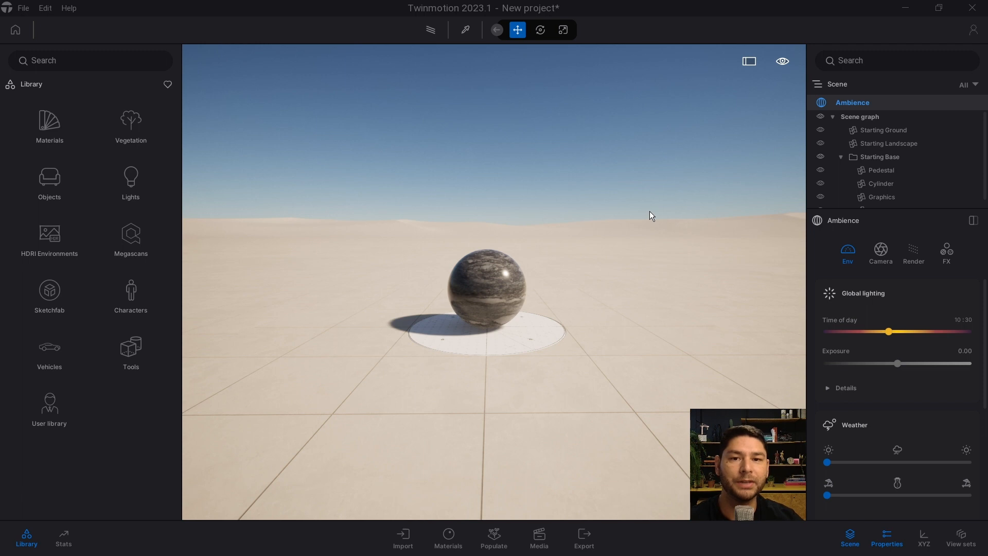
scroll(555, 242, down, 2)
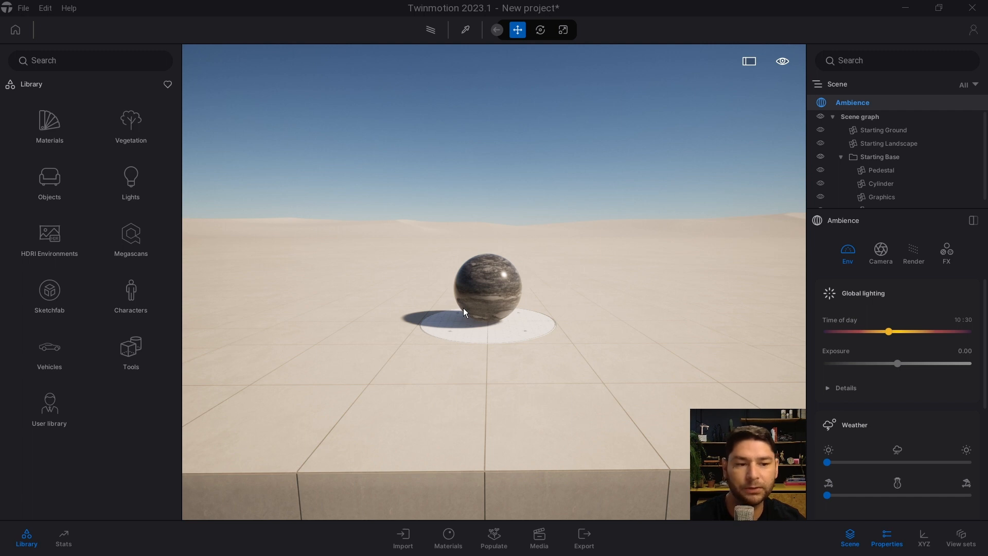
scroll(534, 286, down, 2)
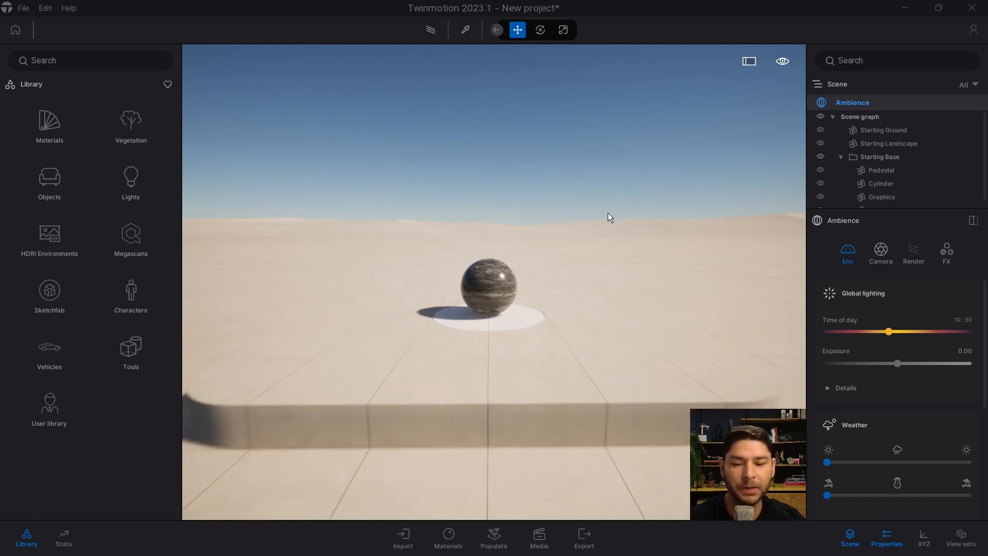
click(497, 287)
key(h)
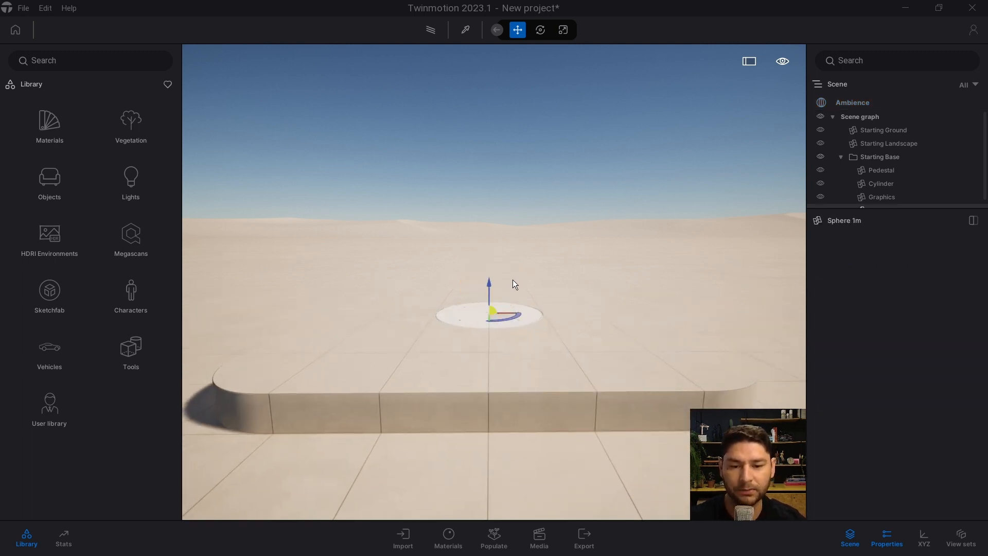
click(723, 295)
key(h)
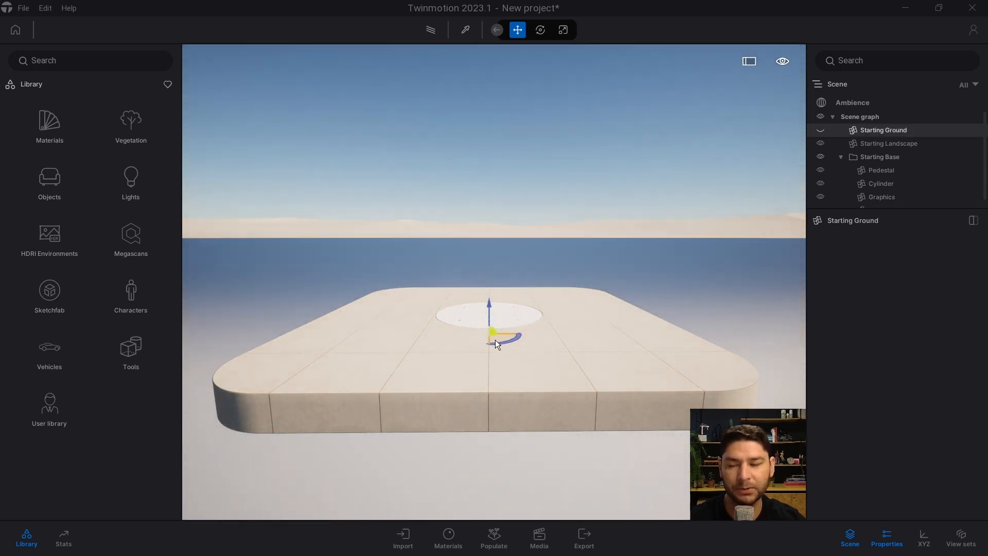
Set up foliage painting with three copies of Lawn 01 from the grass and flowers collection
click(494, 538)
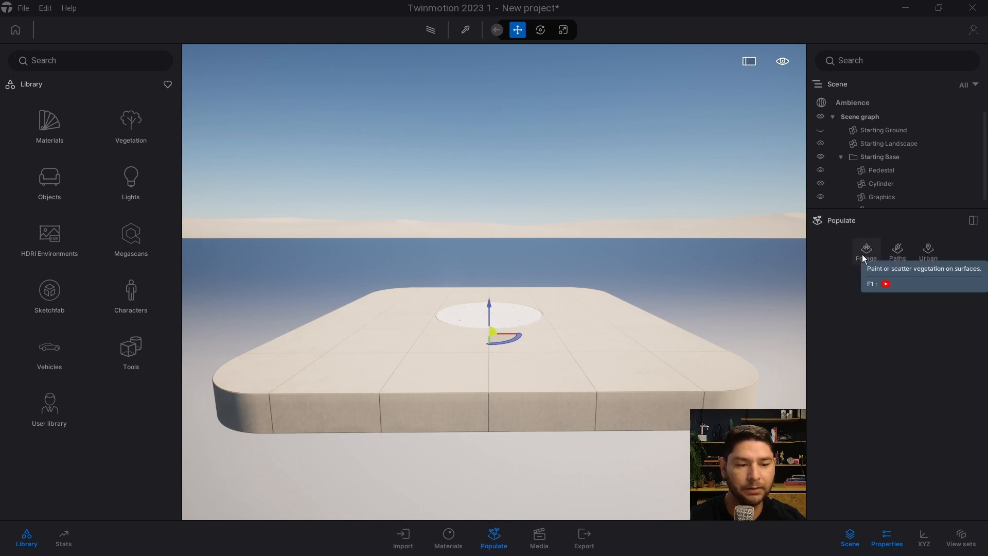
click(863, 255)
click(883, 292)
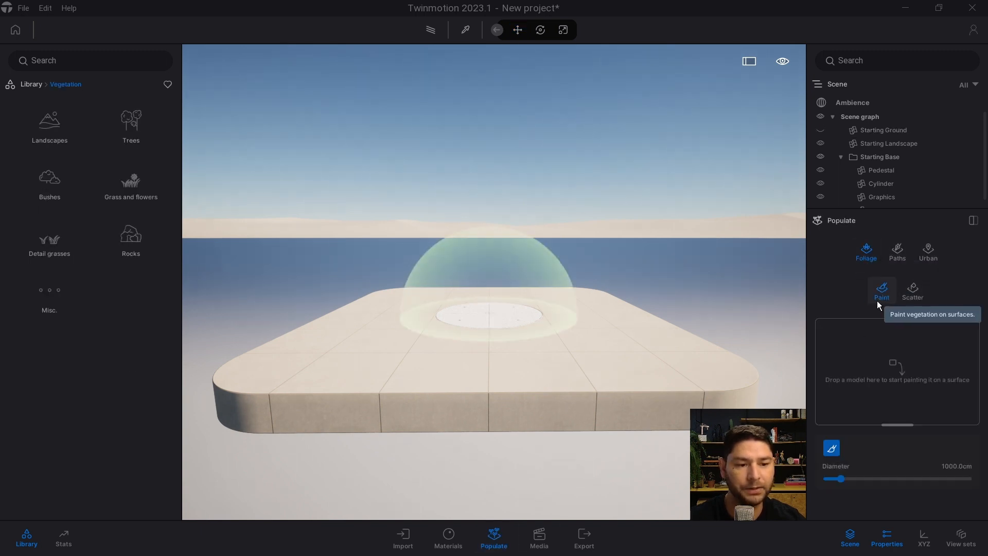
click(123, 193)
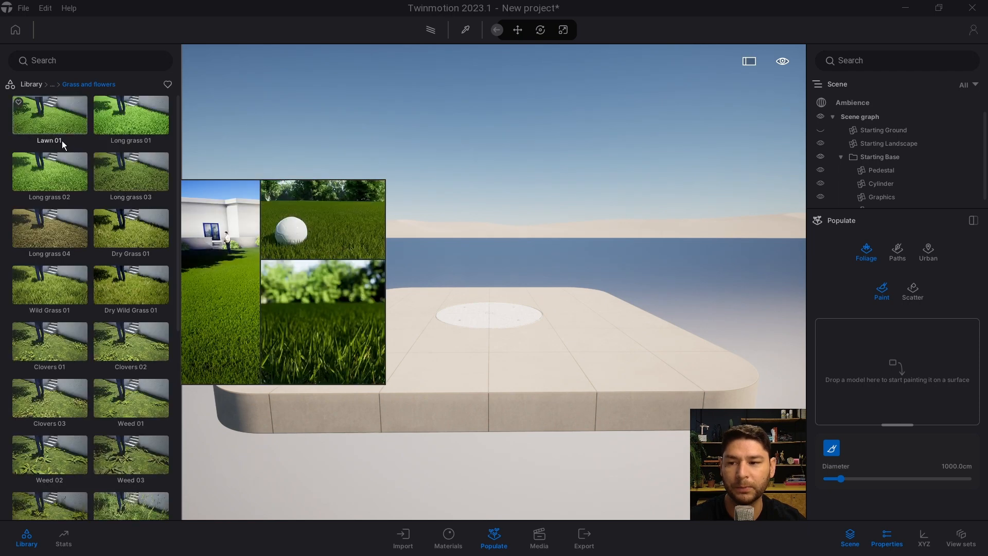
drag(62, 141, 876, 360)
mouse_move(38, 122)
drag(38, 123, 925, 368)
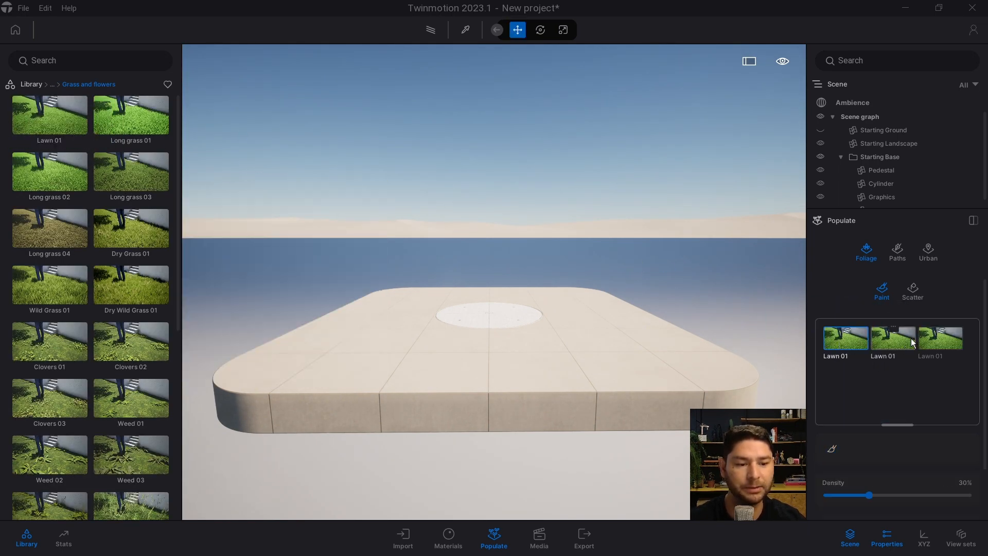
Set the brush diameter to 100 cm and paint the lawn grass over the whole platform top
click(956, 467)
text(1)
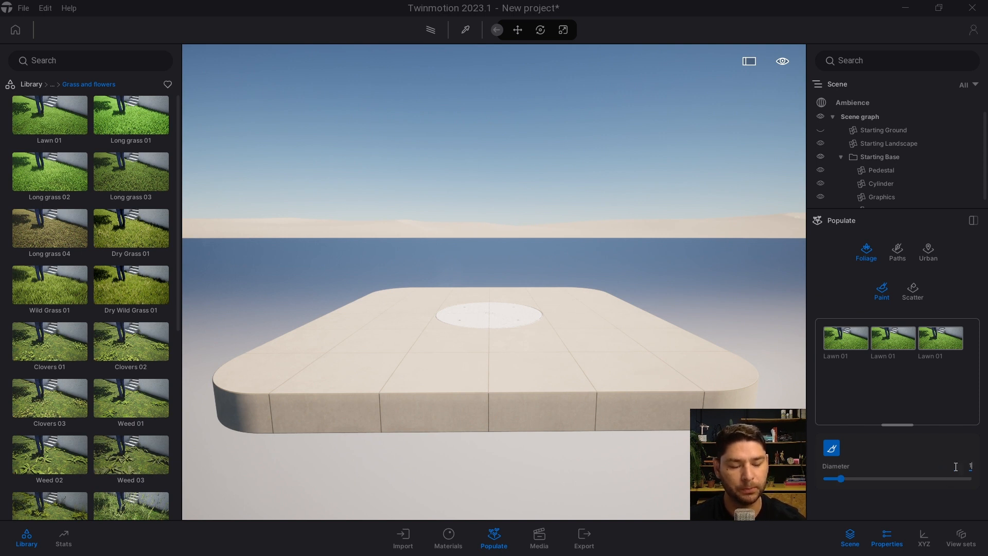
text(00)
key(Return)
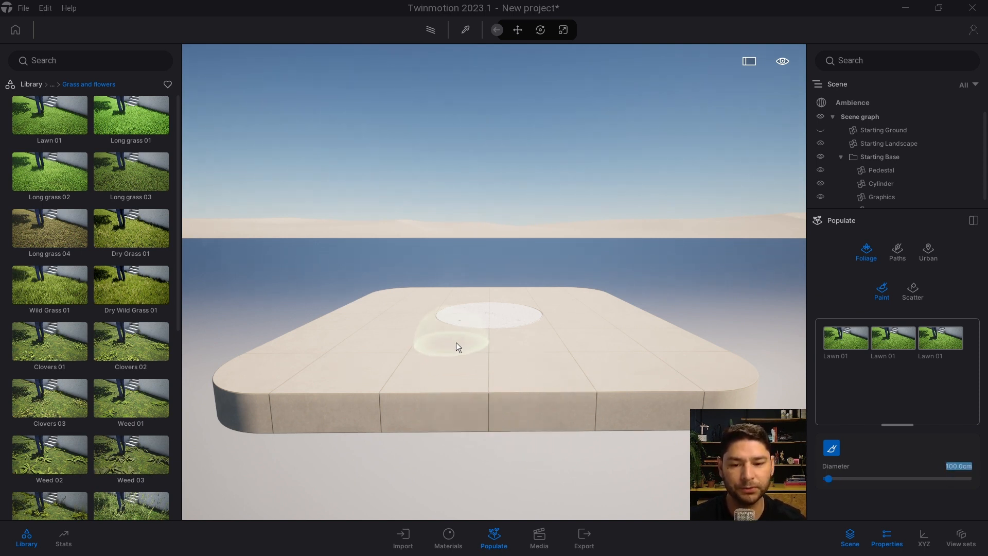
mouse_move(456, 342)
mouse_down()
mouse_move(392, 348)
mouse_move(415, 317)
mouse_move(373, 310)
mouse_move(320, 335)
mouse_move(289, 366)
mouse_move(659, 371)
mouse_move(596, 316)
mouse_move(395, 307)
mouse_up()
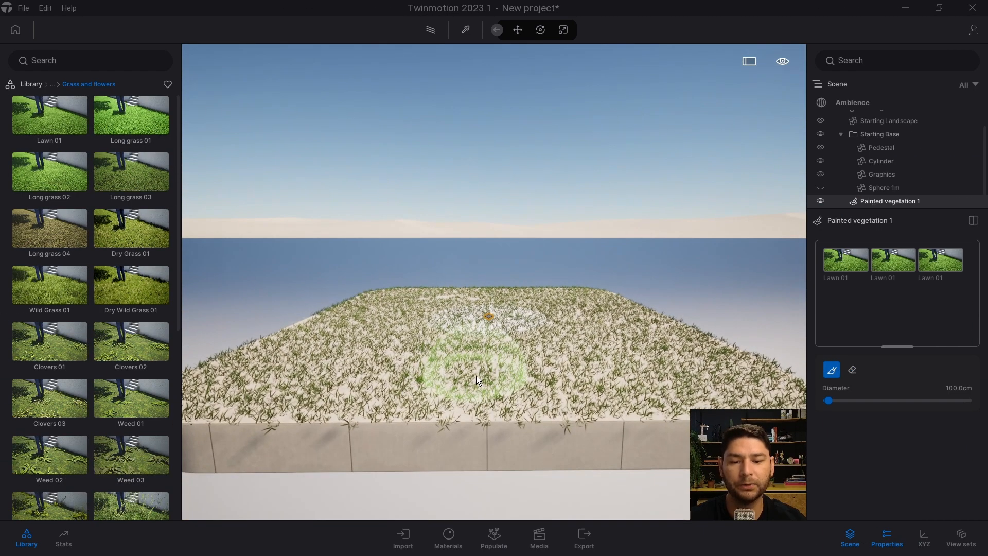
Set the density of all three Lawn 01 entries in the painted vegetation to 76%
click(843, 263)
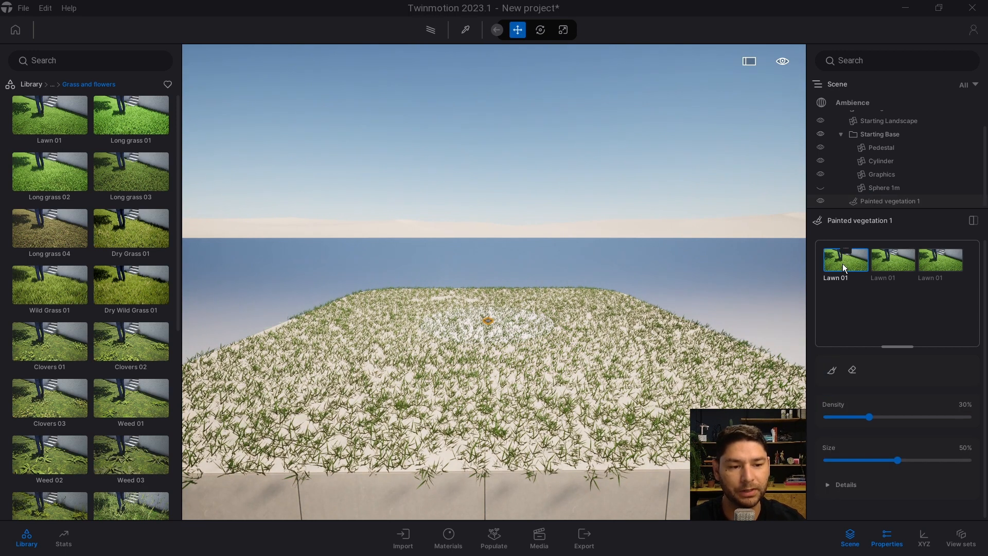
click(871, 416)
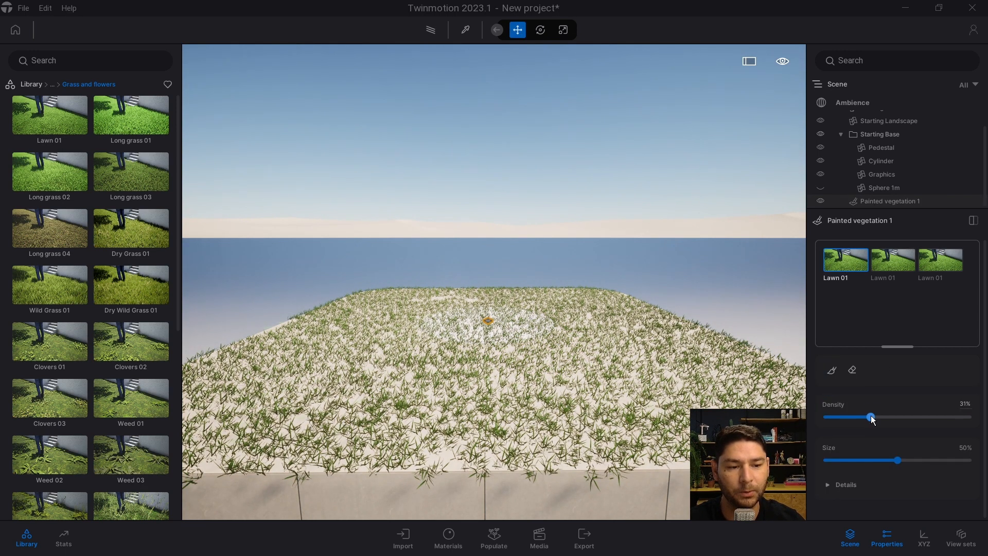
shift+click(933, 270)
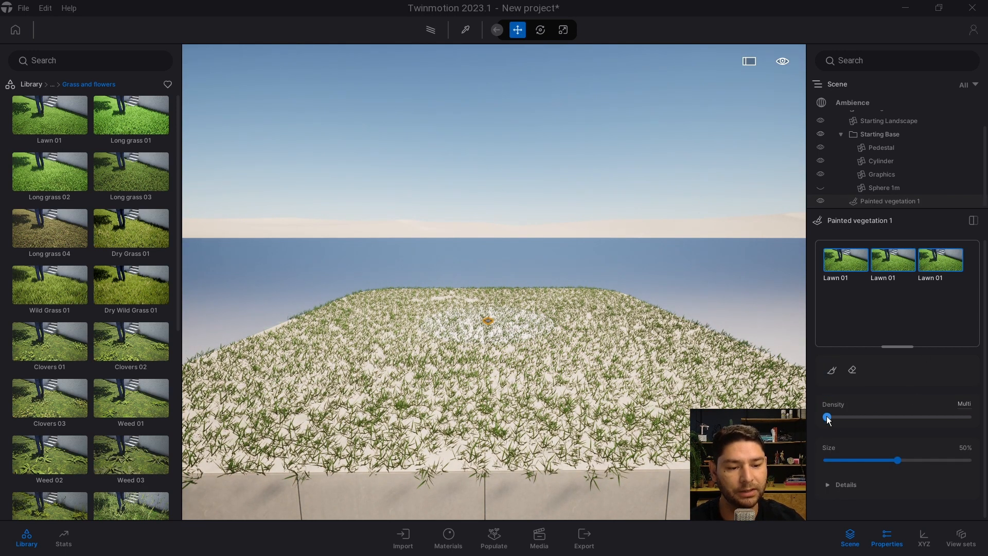
drag(828, 417, 934, 416)
Set the first Lawn 01 entry's size to 65% and its dryness to 30%
click(841, 263)
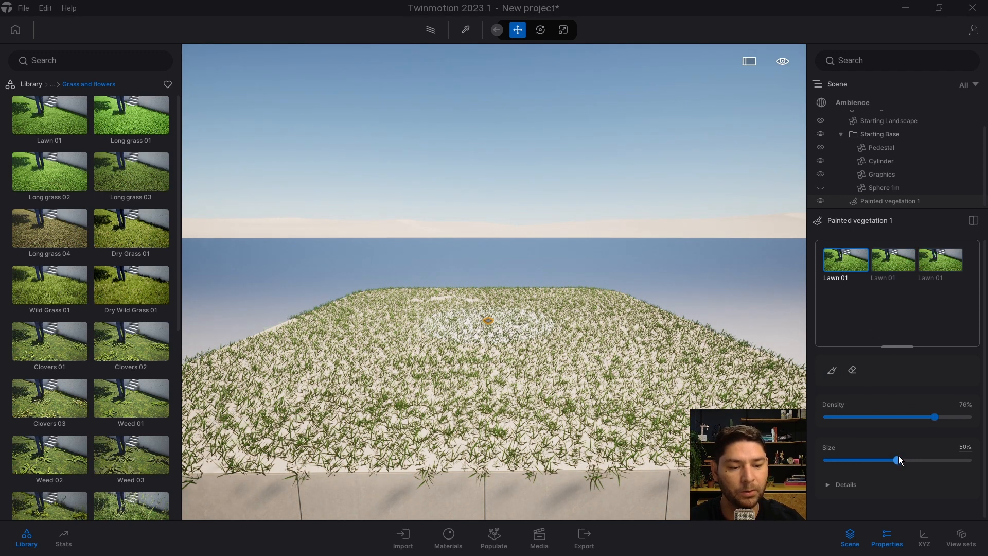
drag(900, 461, 920, 461)
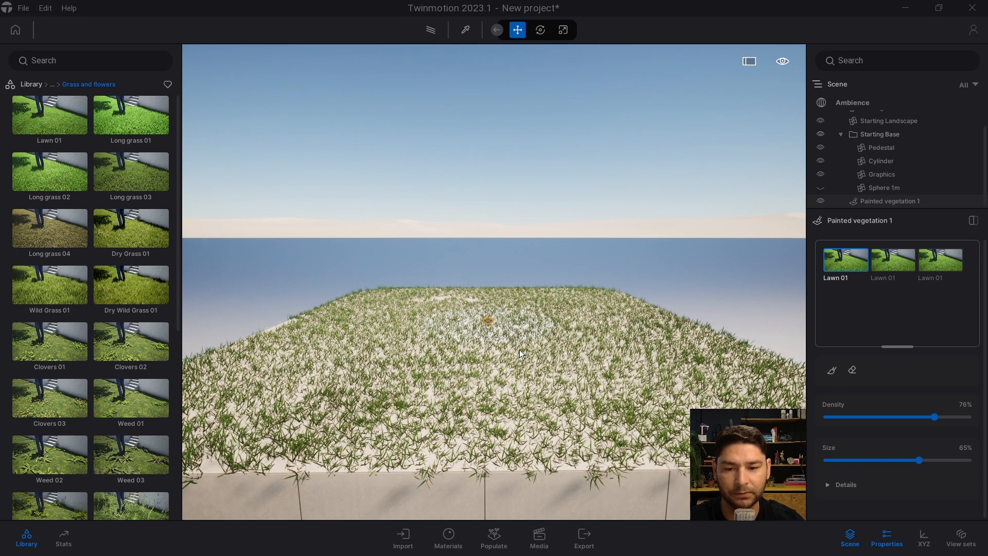
key(q)
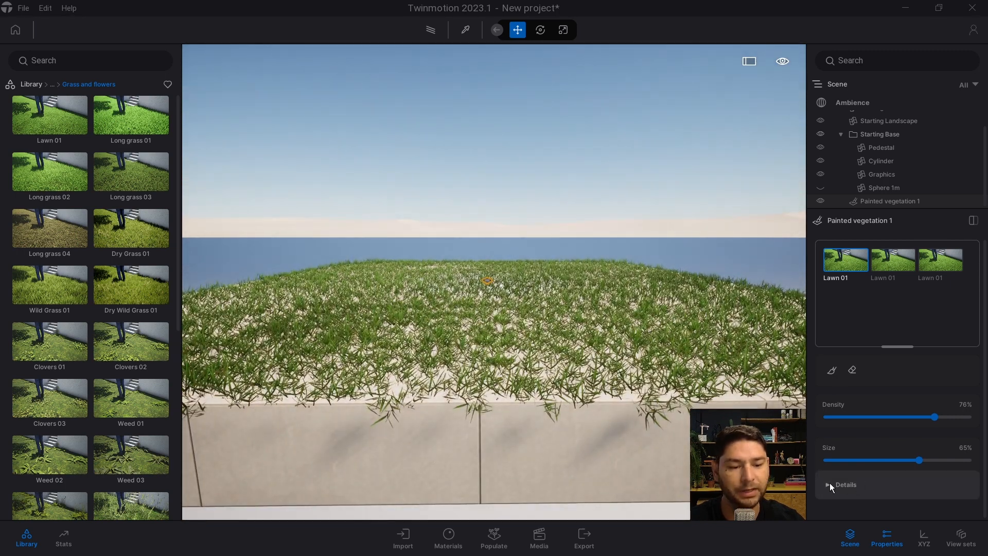
click(830, 484)
scroll(840, 458, down, 4)
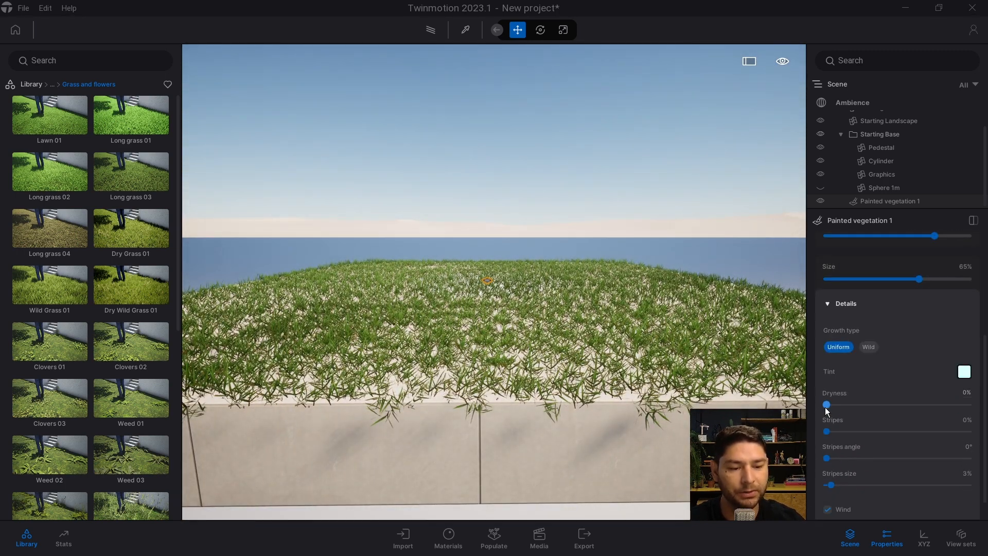
drag(826, 406, 865, 405)
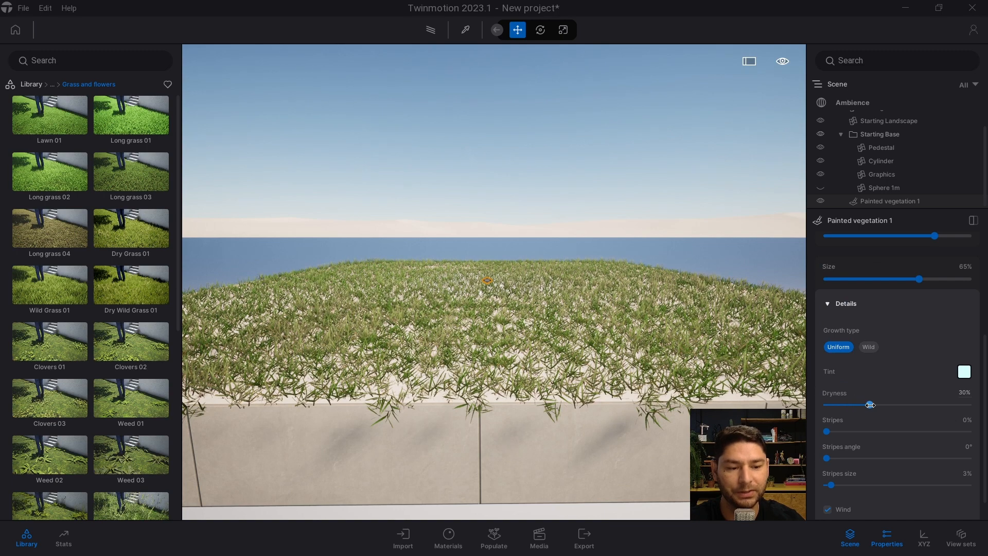
scroll(560, 335, up, 4)
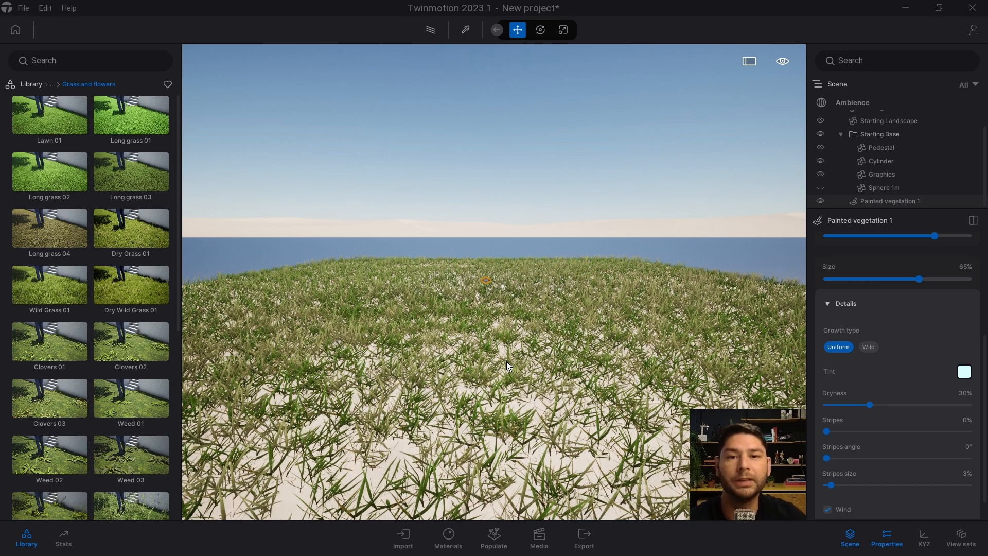
Apply the Grassy ground nature material to the platform and the white disc at its centre
click(30, 86)
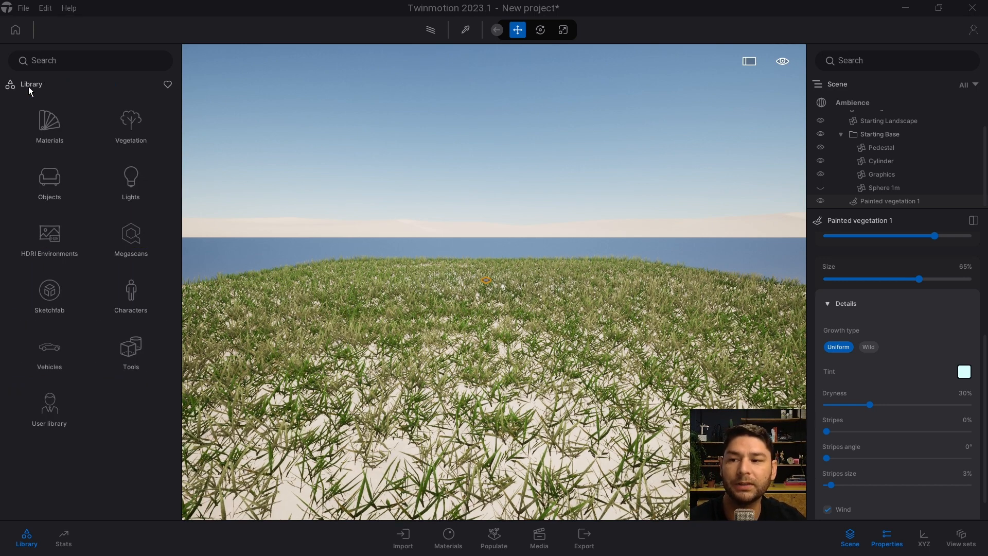
click(61, 123)
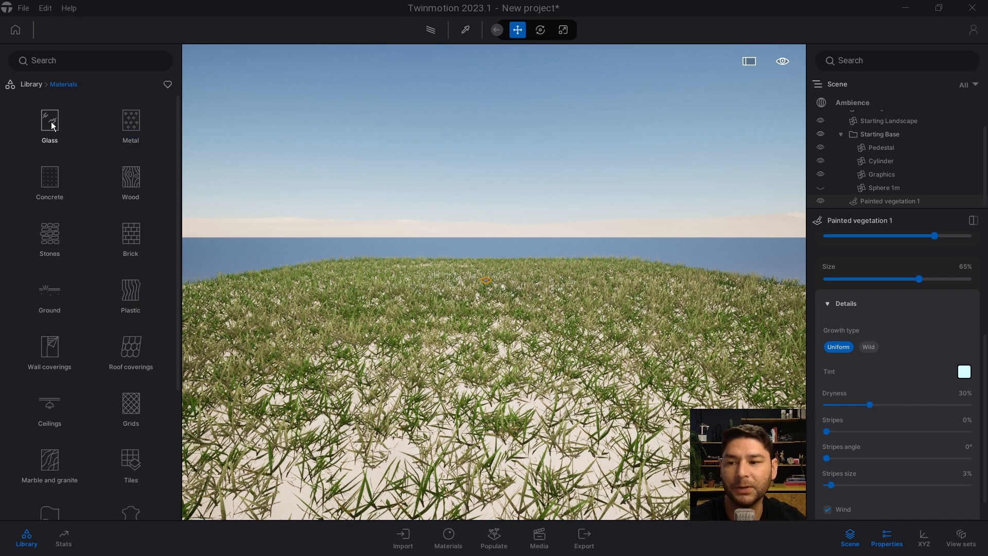
click(53, 292)
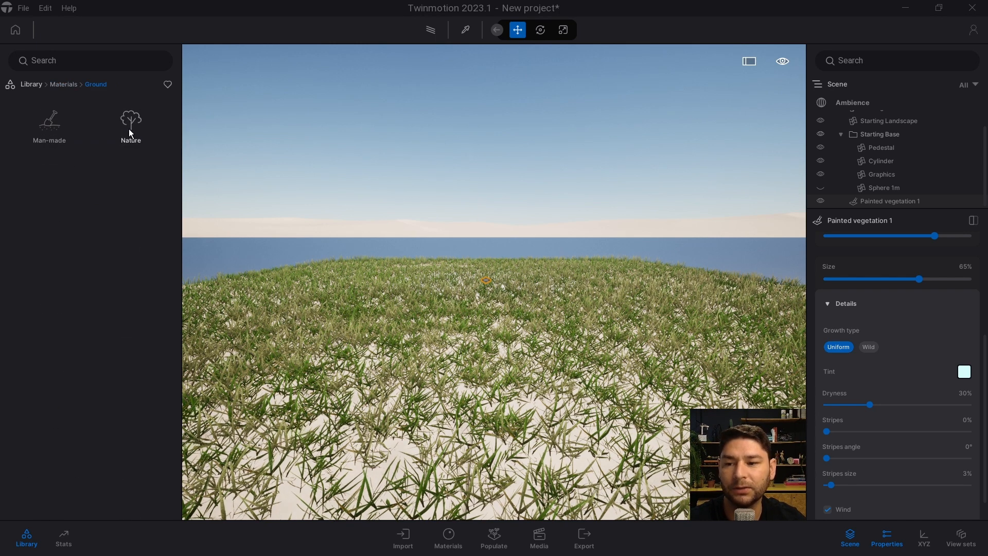
click(130, 126)
drag(130, 228, 496, 400)
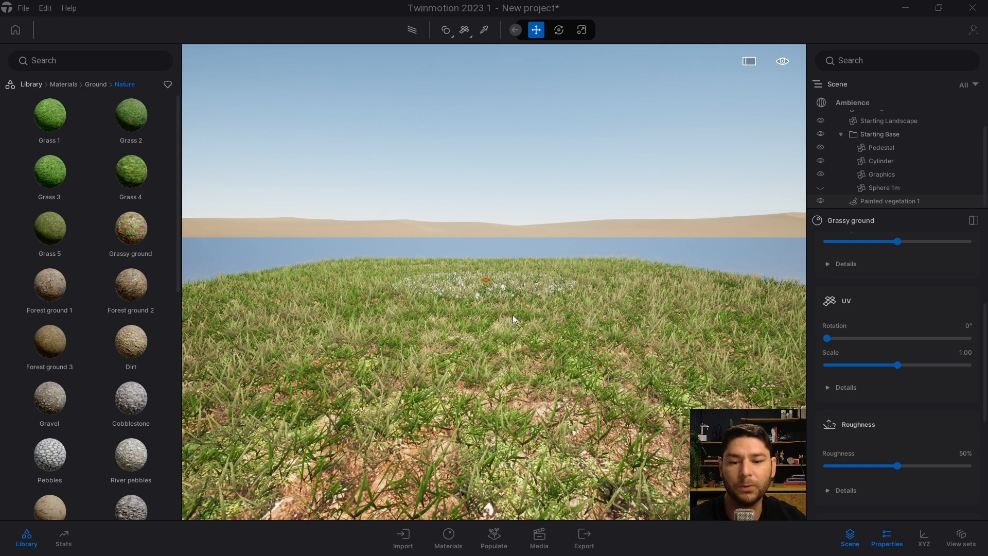
drag(149, 277, 489, 294)
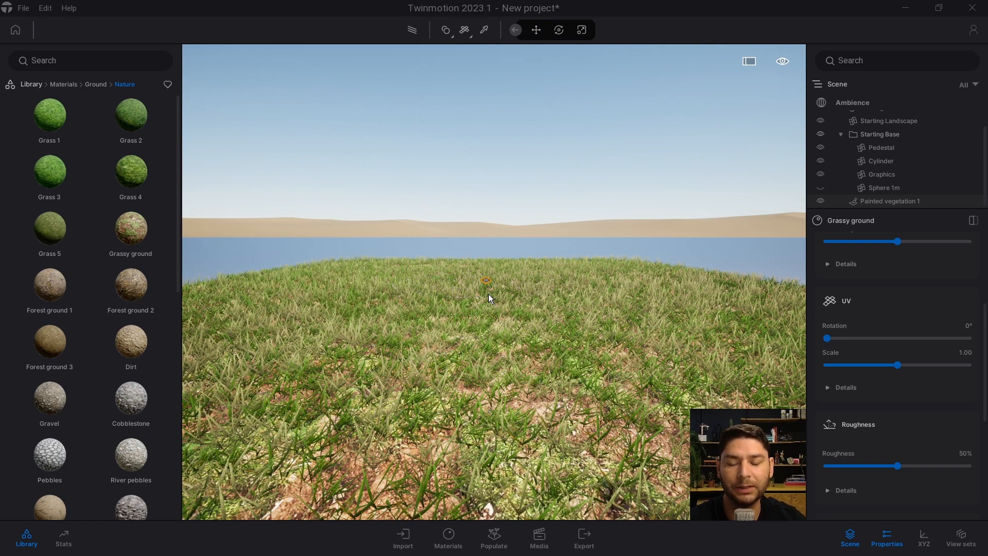
scroll(510, 317, up, 2)
scroll(511, 317, down, 2)
Place the Toy 1PE wooden ride-on from the living room toys and games on the grass and frame it closely
click(32, 84)
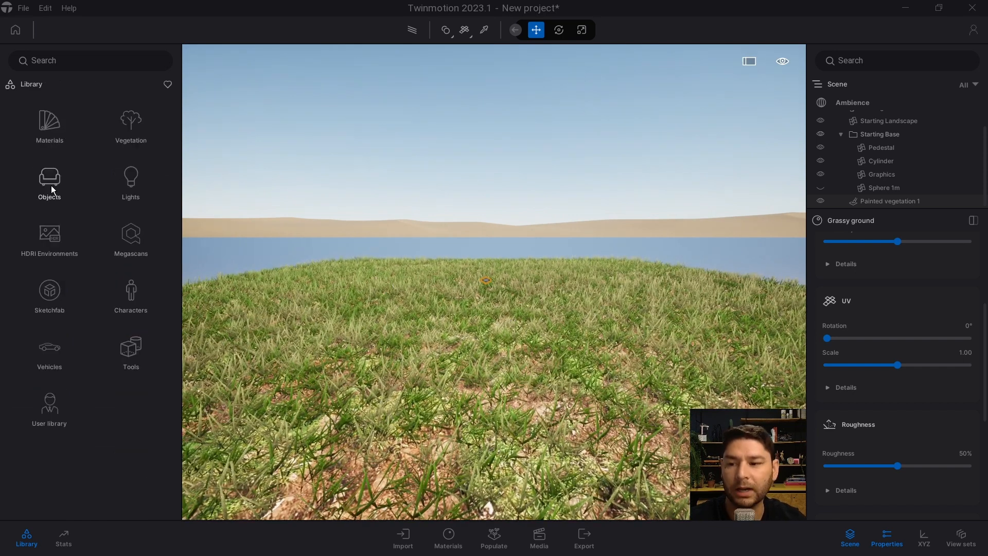
click(50, 180)
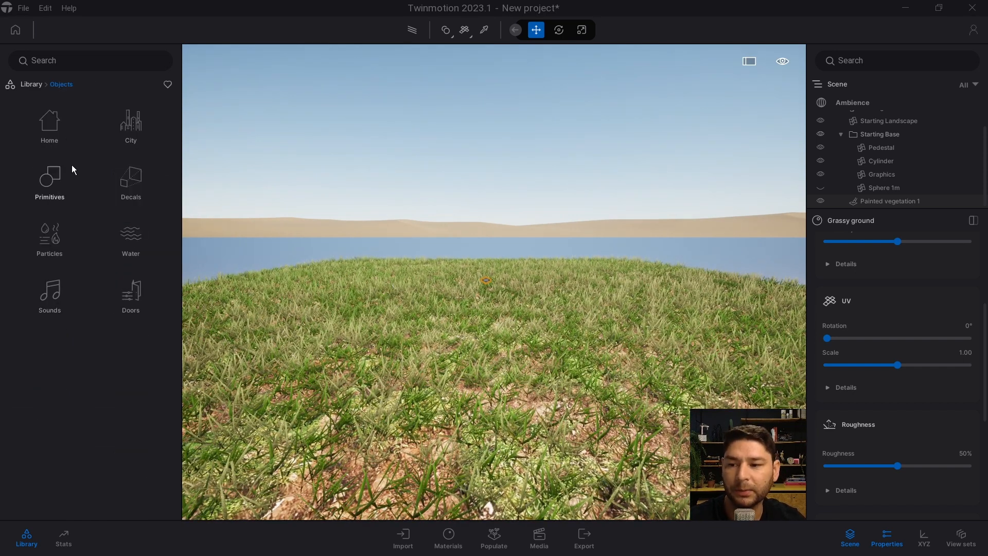
click(49, 123)
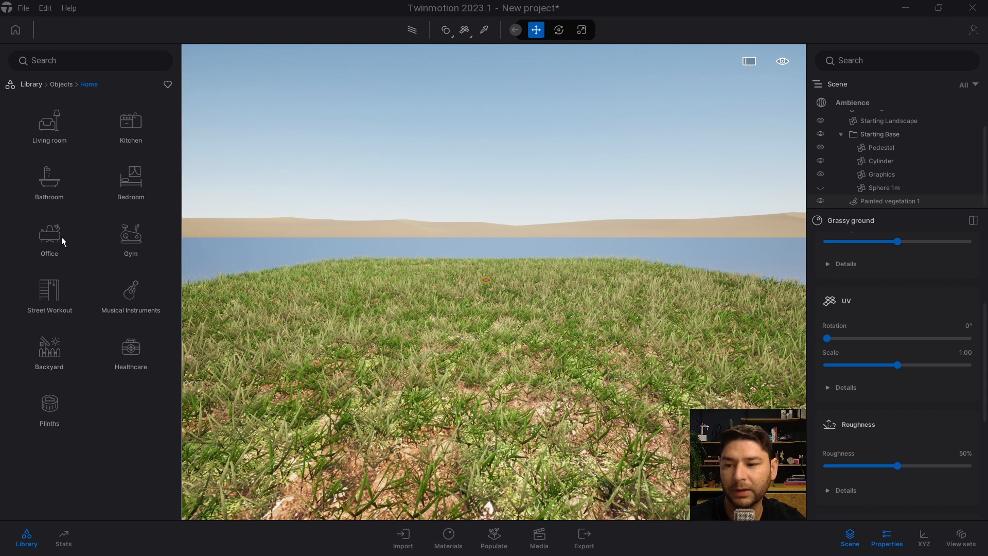
click(59, 123)
click(129, 355)
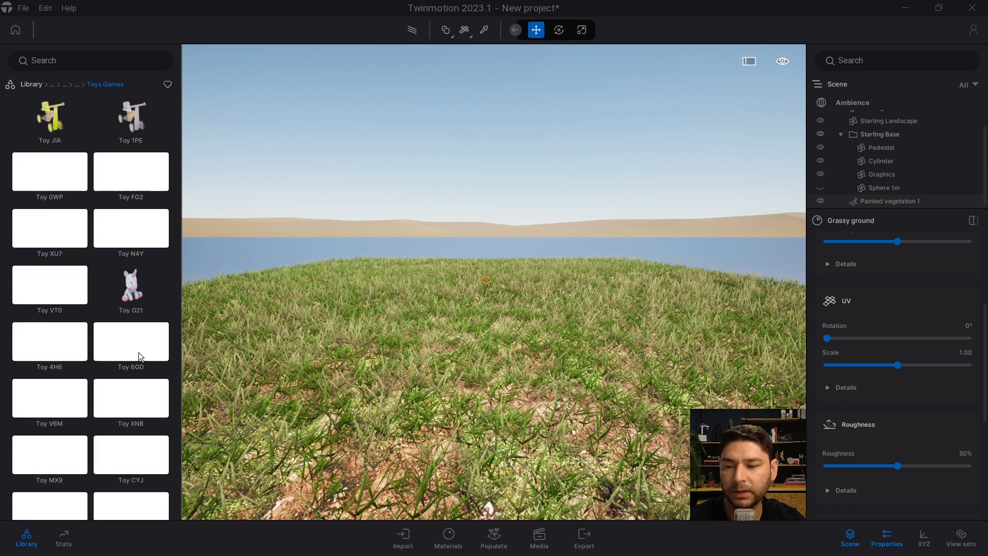
scroll(45, 305, down, 5)
scroll(46, 312, up, 6)
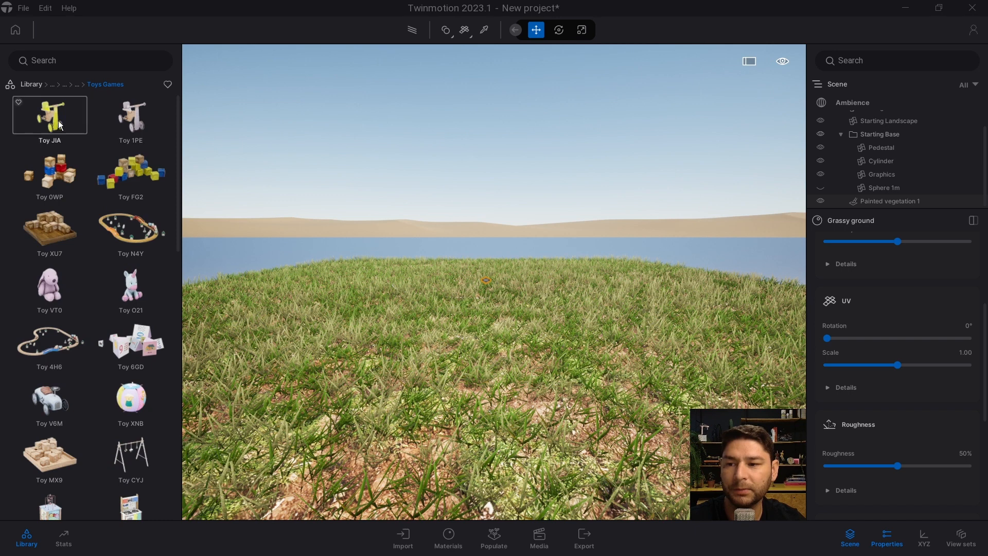
drag(132, 119, 466, 396)
right_drag(541, 233, 535, 360)
scroll(870, 133, up, 3)
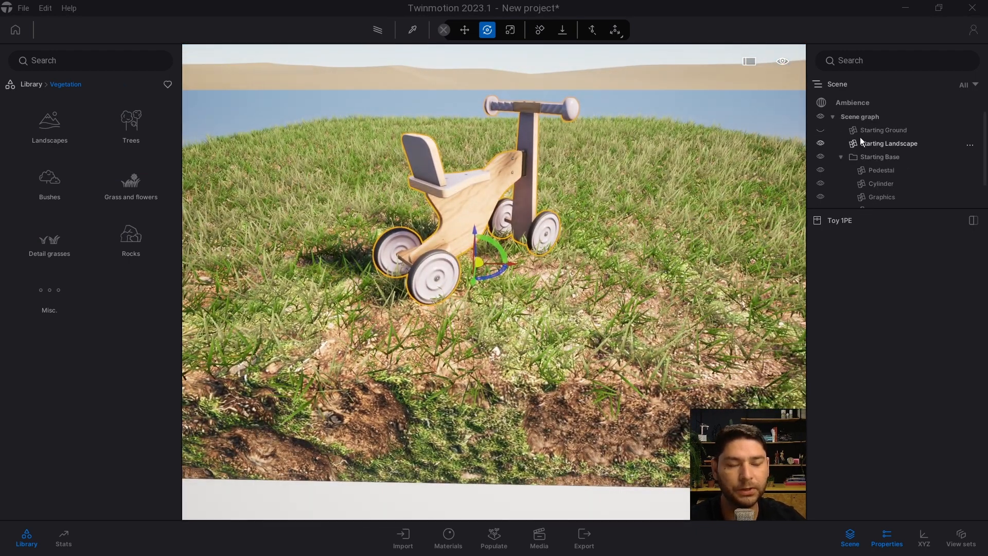
Set the ambience camera's field of view to 45°
click(852, 102)
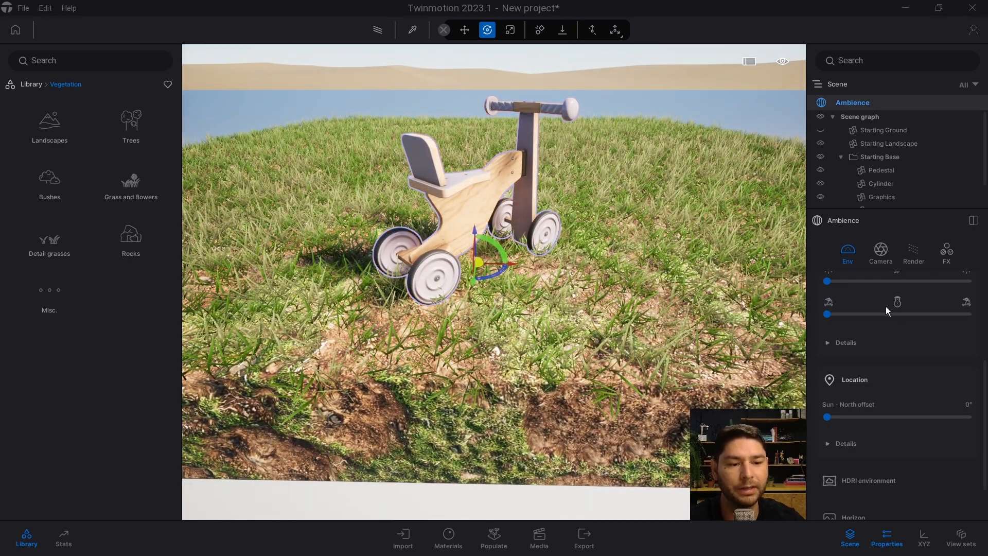
click(884, 257)
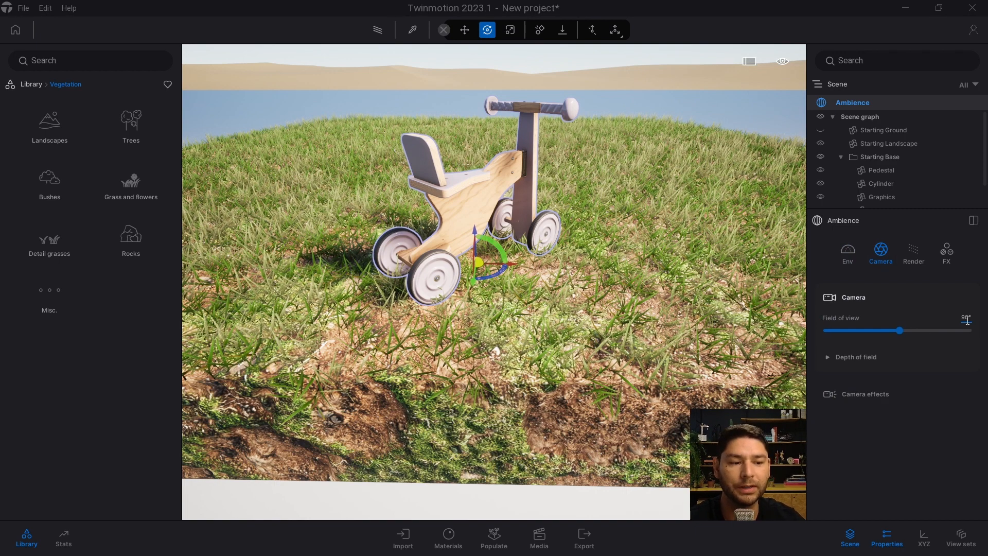
drag(899, 331, 861, 331)
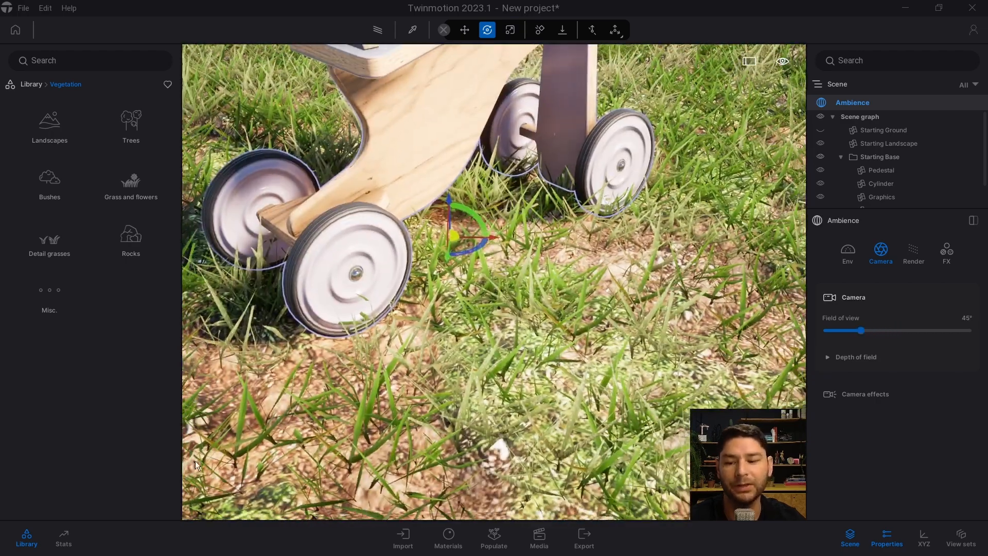
Set the ambience's shadow distance to 1000 cm and its shadow bias to 0.10
click(25, 538)
scroll(508, 349, down, 5)
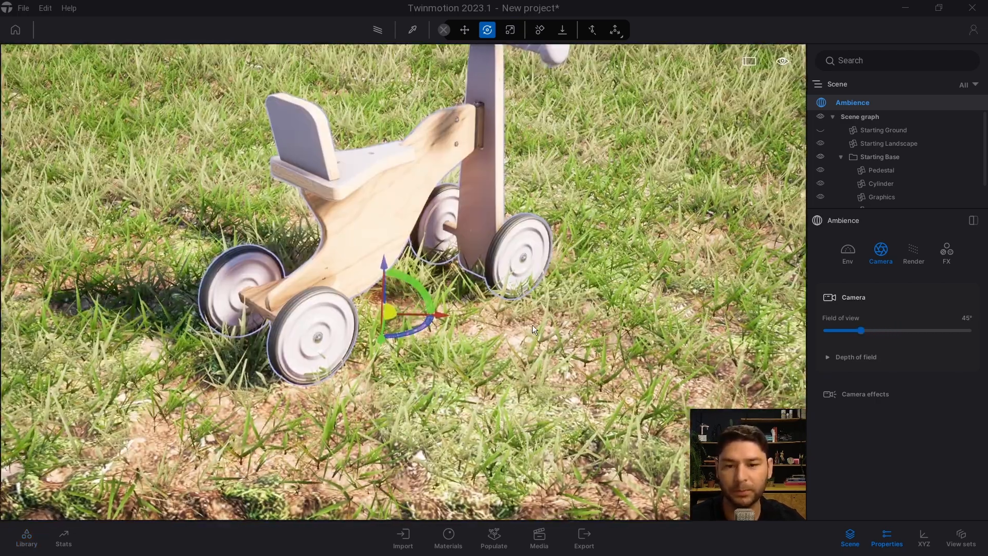
middle_drag(542, 314, 542, 314)
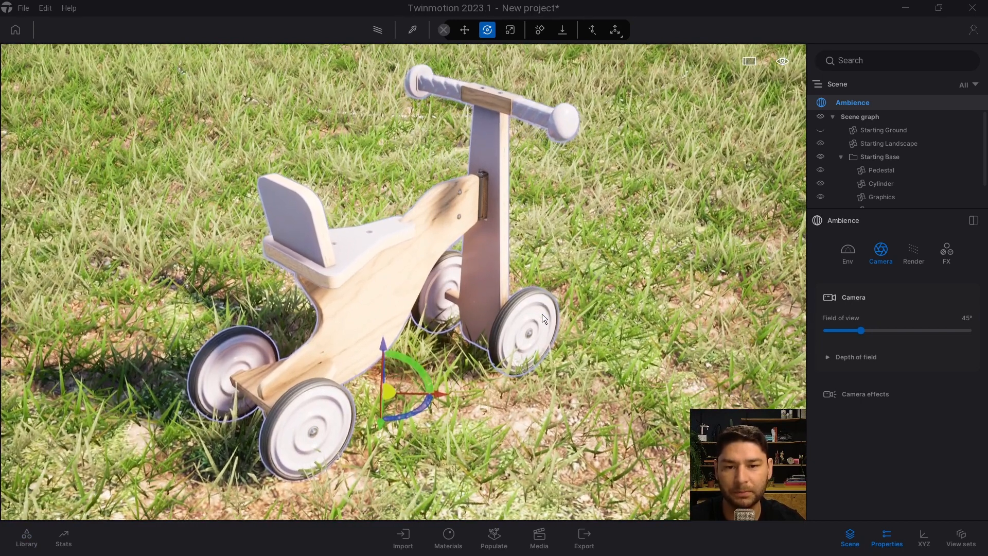
scroll(543, 314, up, 1)
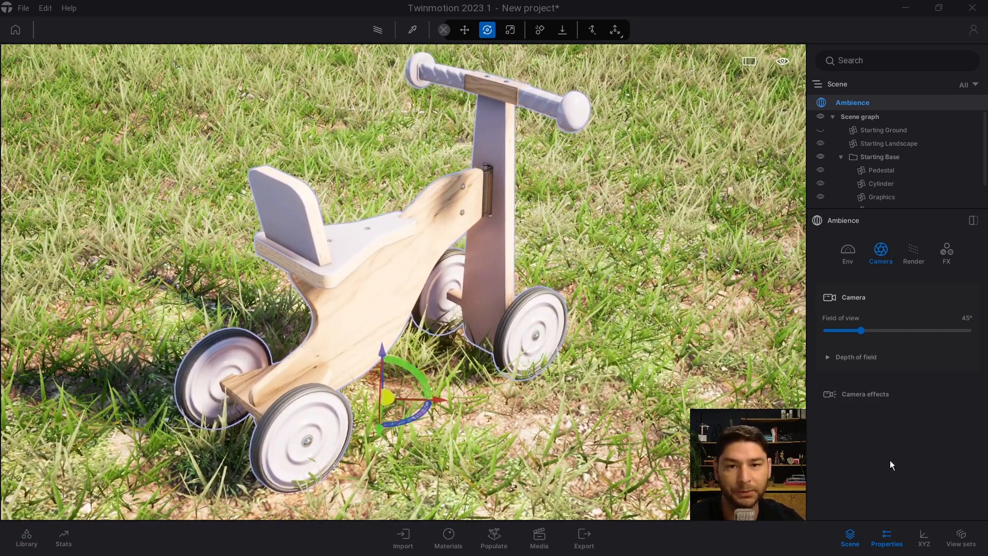
click(915, 258)
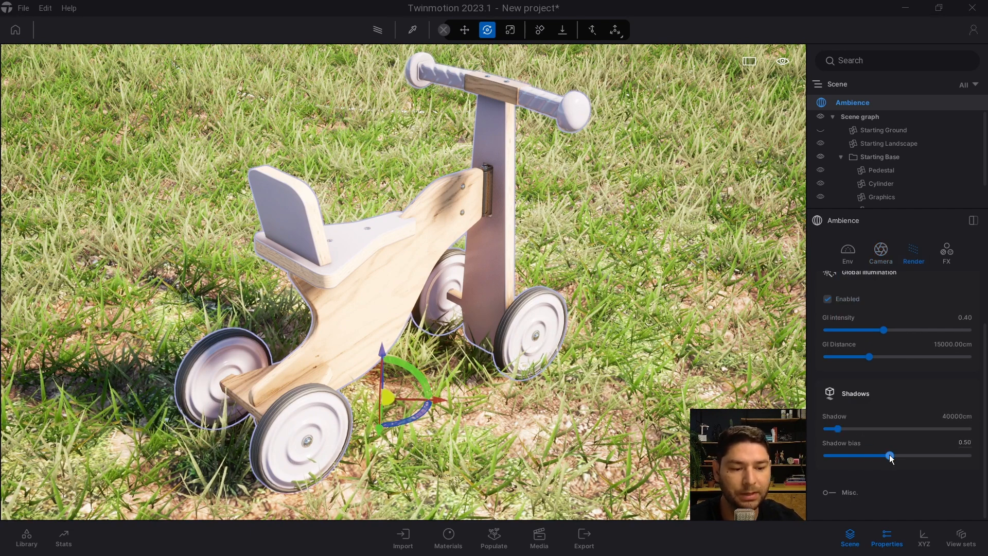
drag(890, 457, 976, 460)
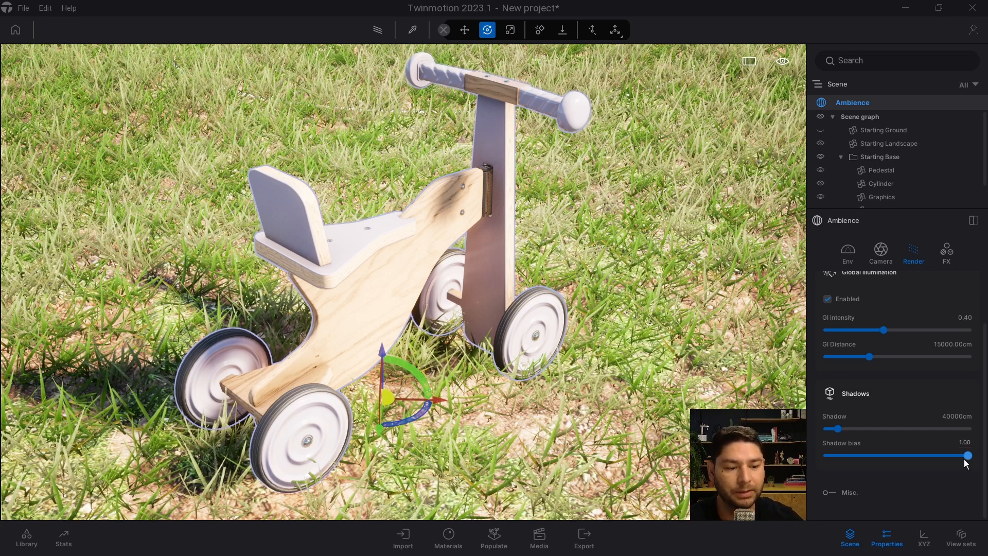
drag(946, 455, 827, 433)
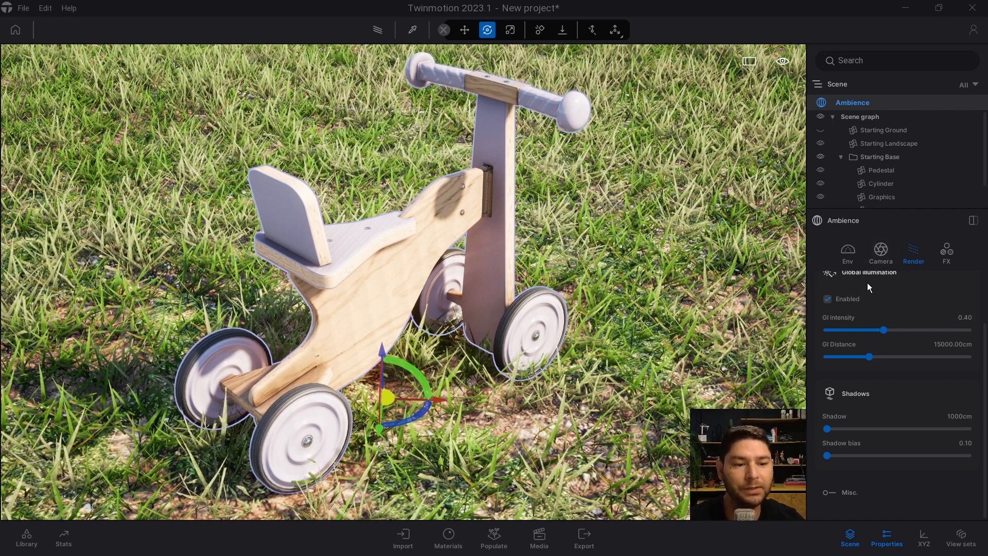
Set the ambience location's sun north offset to about 336°
click(850, 252)
scroll(870, 382, up, 5)
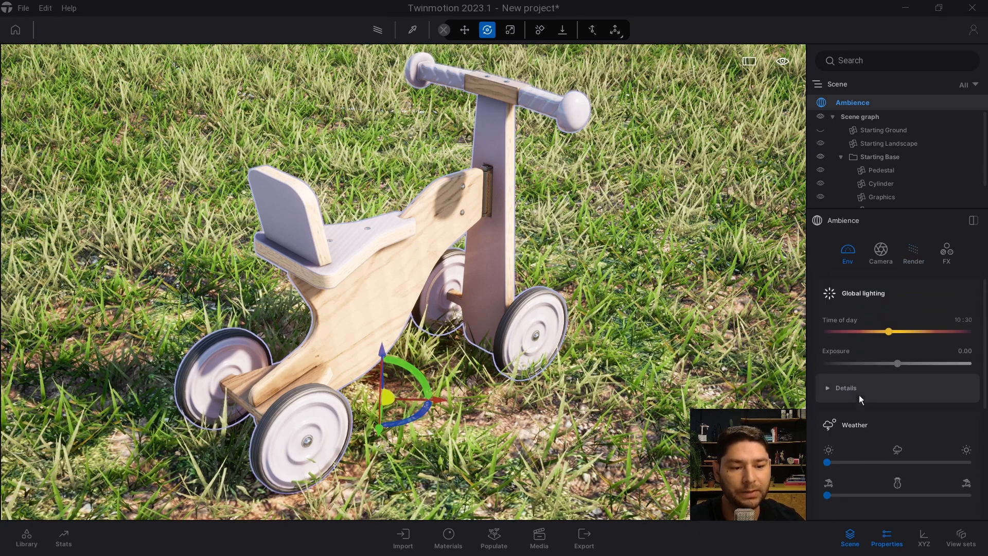
click(852, 295)
click(856, 324)
scroll(865, 419, down, 2)
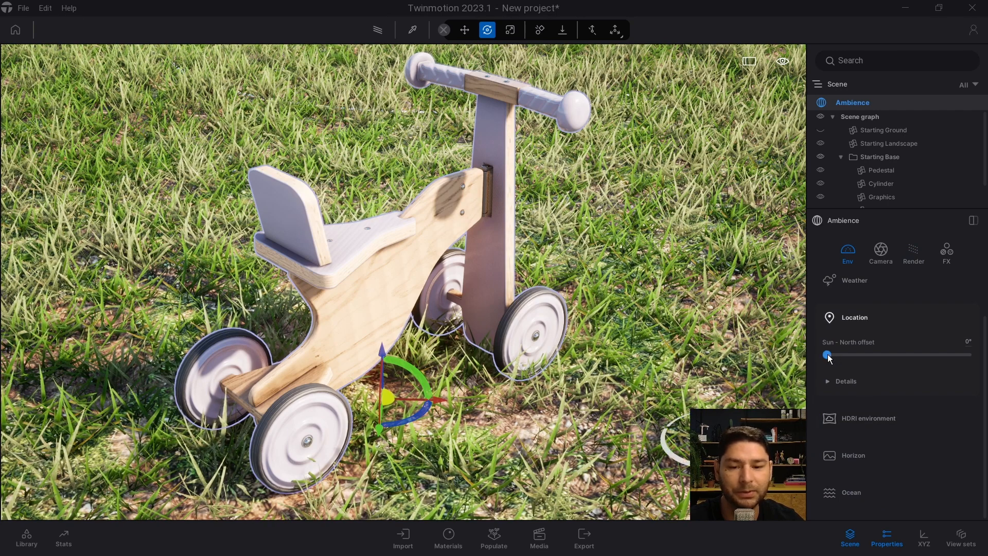
drag(833, 355, 959, 355)
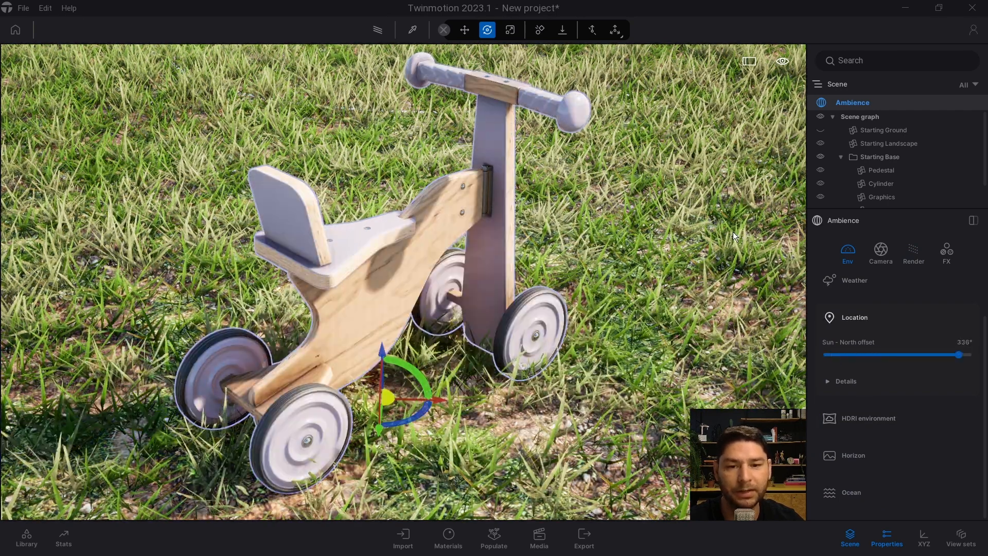
Enable the ambience camera's depth of field and pick the toy's wooden body as the focus point
click(885, 251)
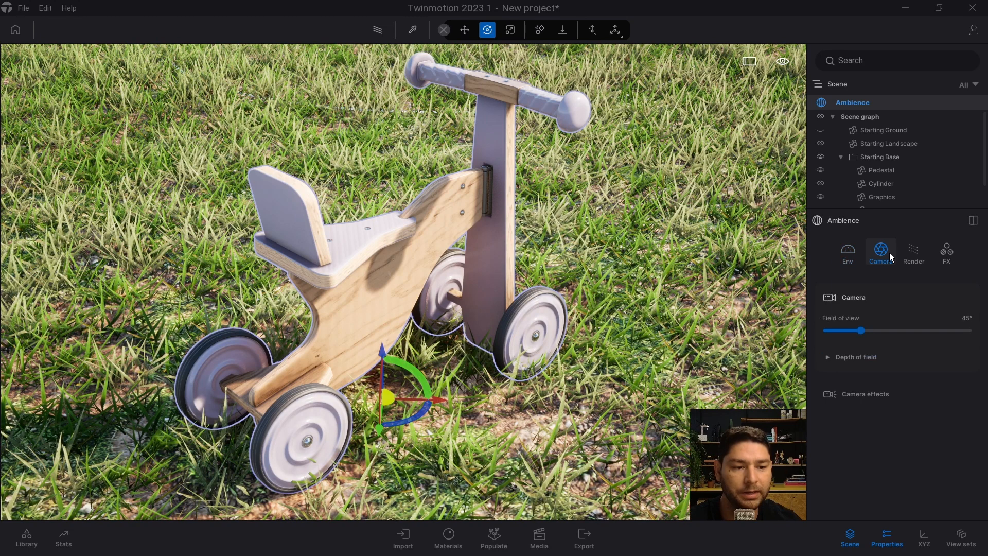
click(833, 354)
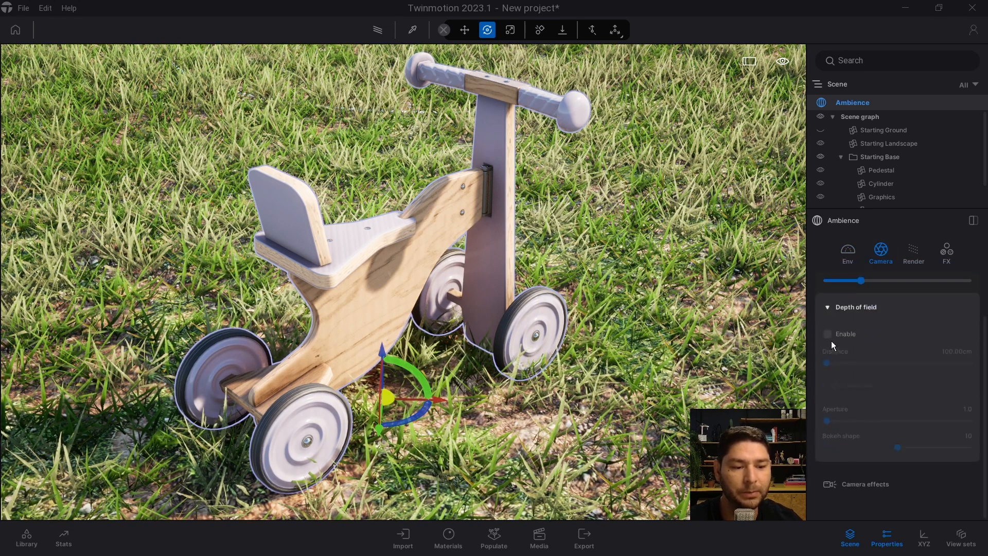
click(828, 334)
click(844, 385)
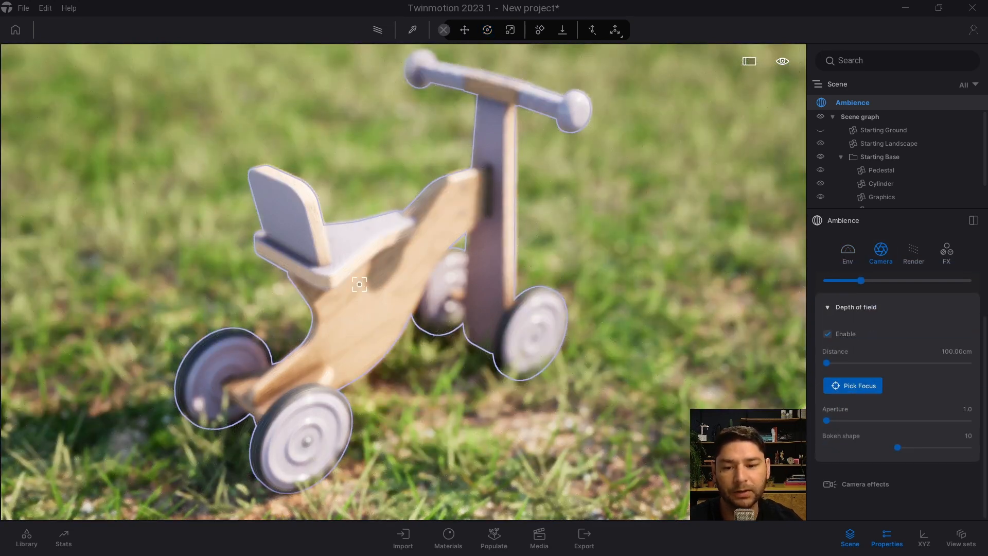
click(389, 303)
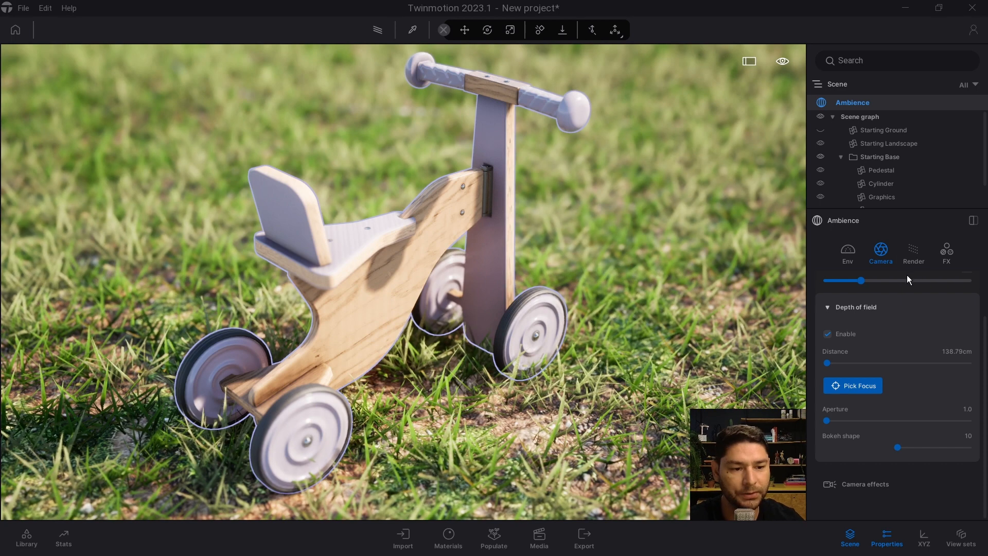
Reduce the ambience camera's field of view to 36° and reframe the whole toy
scroll(922, 308, up, 1)
drag(861, 331, 854, 330)
scroll(619, 295, down, 2)
mouse_move(619, 295)
middle_down()
mouse_move(603, 293)
mouse_move(602, 312)
mouse_move(388, 298)
mouse_move(387, 314)
mouse_move(423, 300)
mouse_move(366, 289)
mouse_move(392, 281)
middle_up()
scroll(389, 289, down, 1)
key(Escape)
Set the density of all three Lawn 01 entries in Painted vegetation 1 to 100%
click(630, 289)
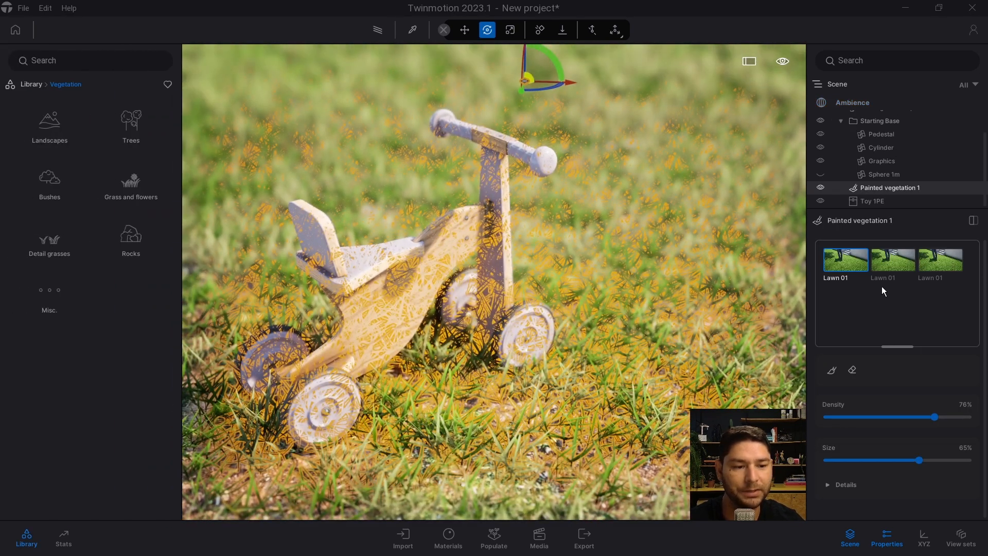
click(888, 267)
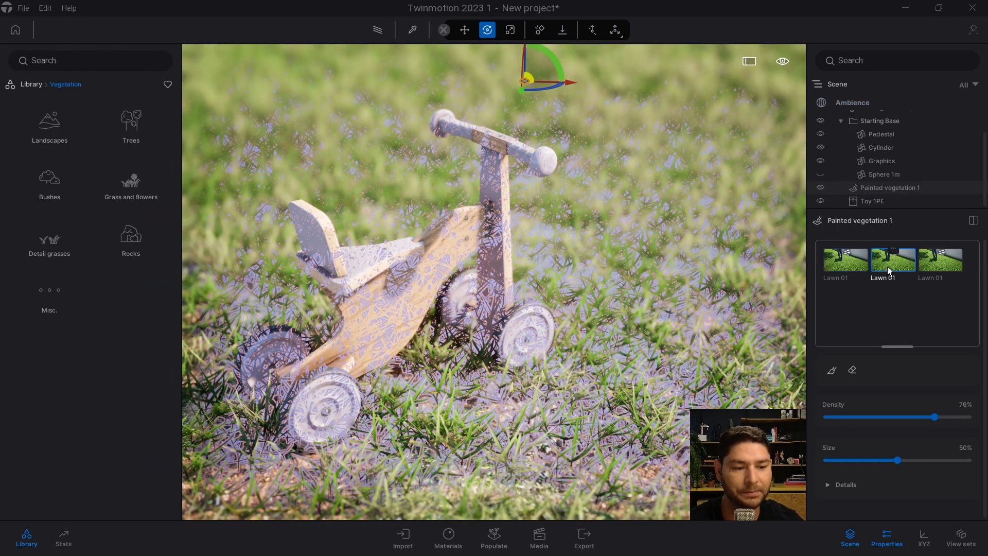
shift+click(928, 262)
drag(938, 414, 965, 416)
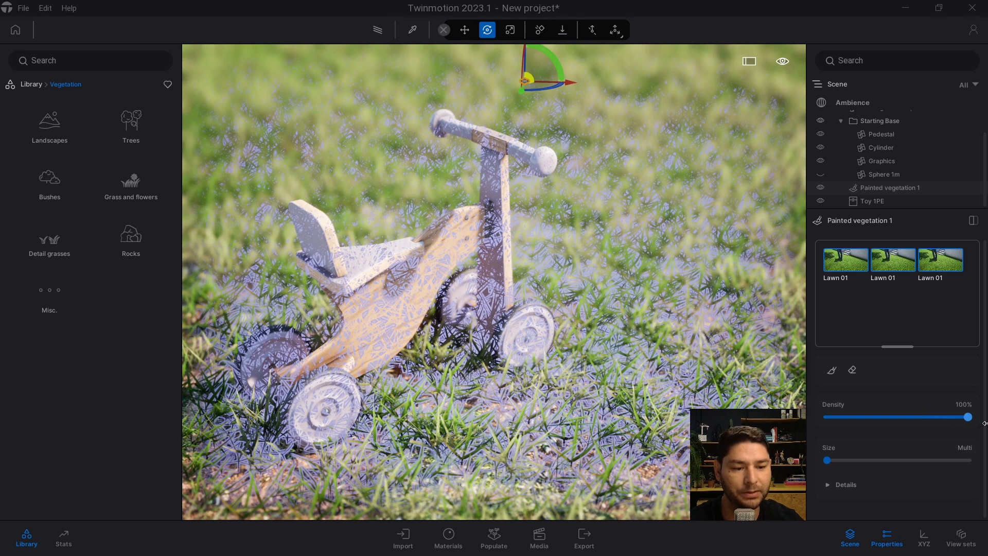
click(907, 315)
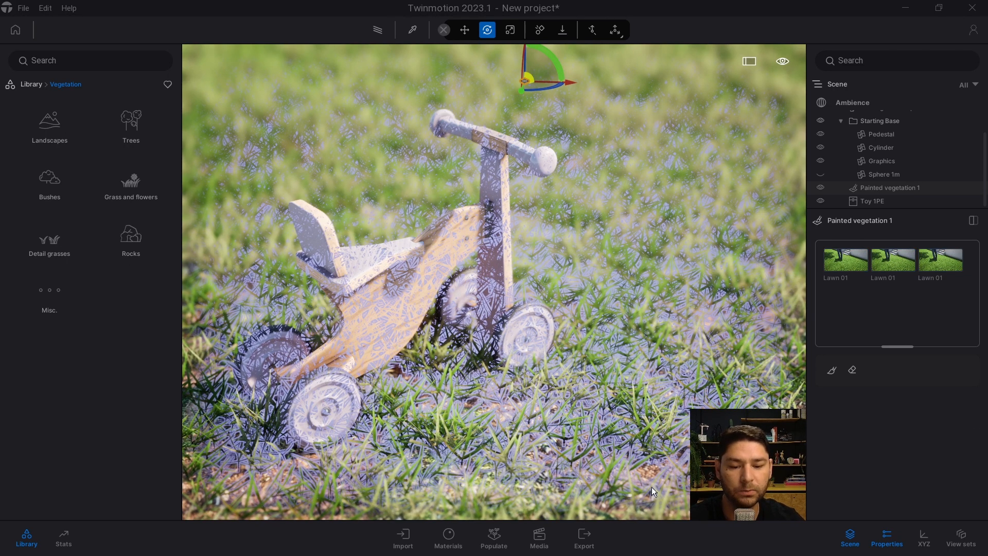
Prepare a new painted foliage set with two Lawn 01 entries and set the second entry's density to 88%
click(494, 538)
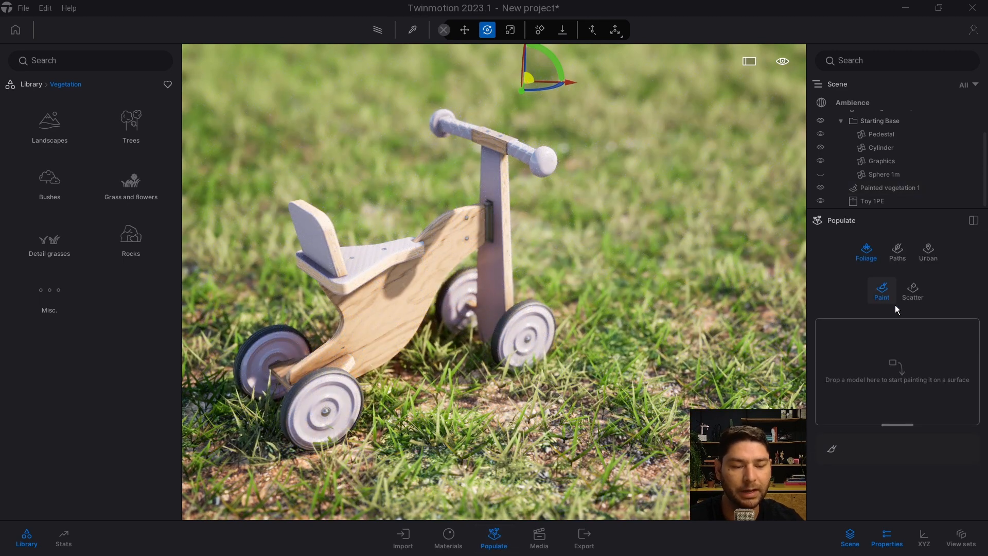
click(887, 293)
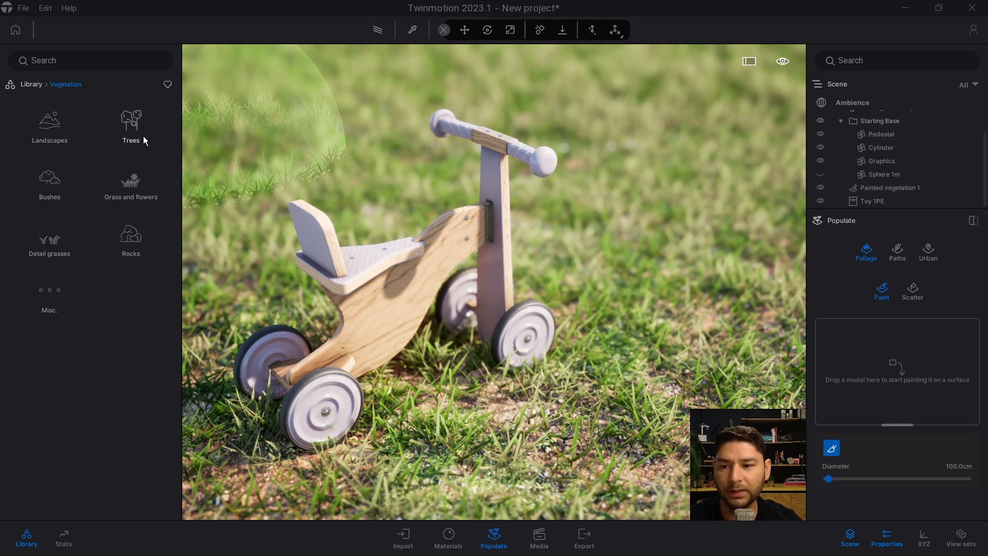
click(131, 186)
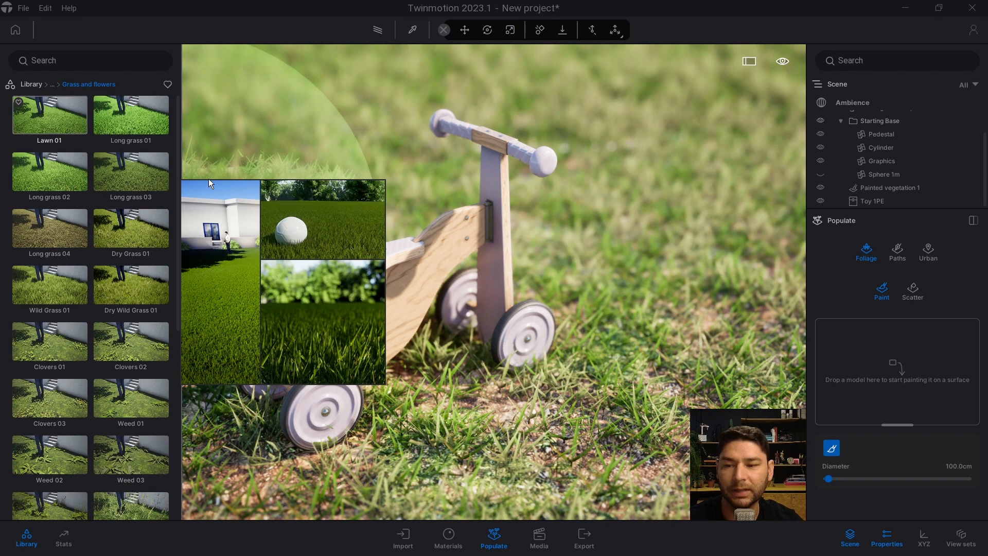
drag(50, 115, 844, 361)
drag(559, 243, 921, 345)
click(882, 344)
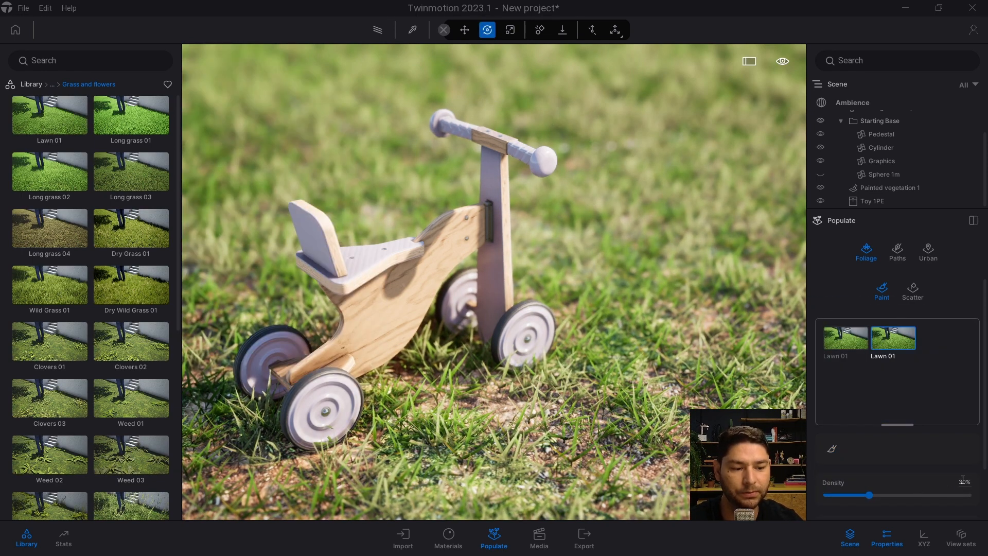
drag(870, 495, 952, 495)
click(922, 386)
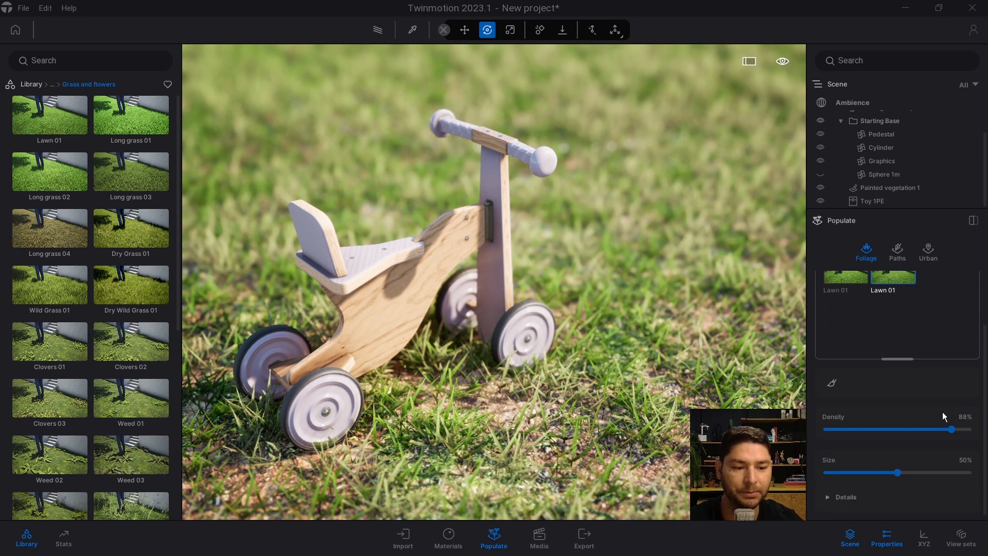
Paint a first patch of the new lawn set on the ground beside the toy, using the 100 cm brush
click(832, 383)
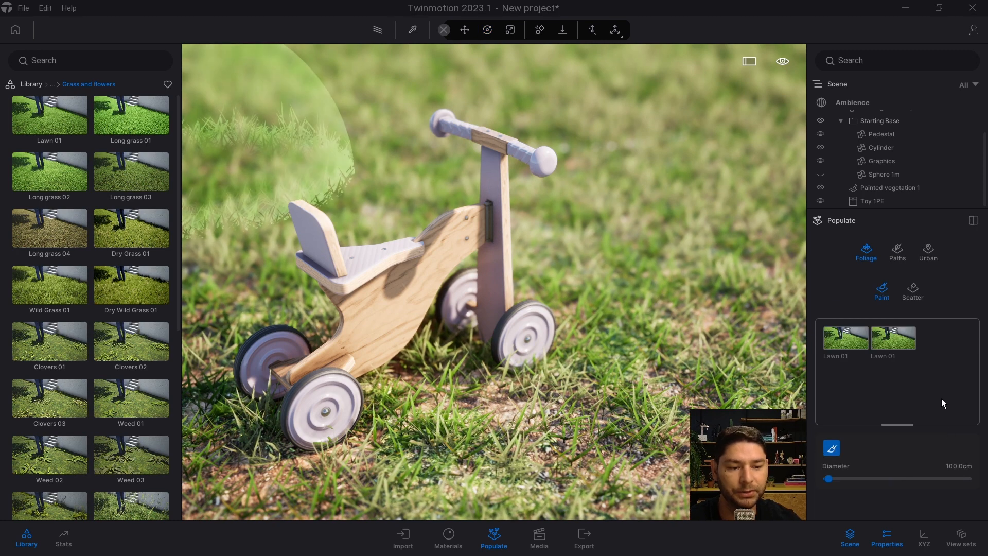
click(952, 464)
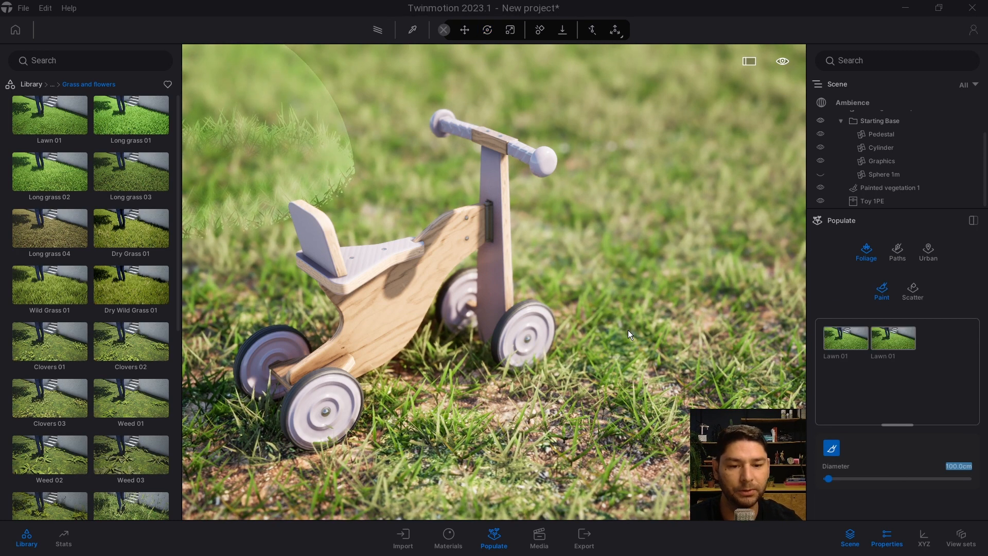
drag(671, 299, 669, 252)
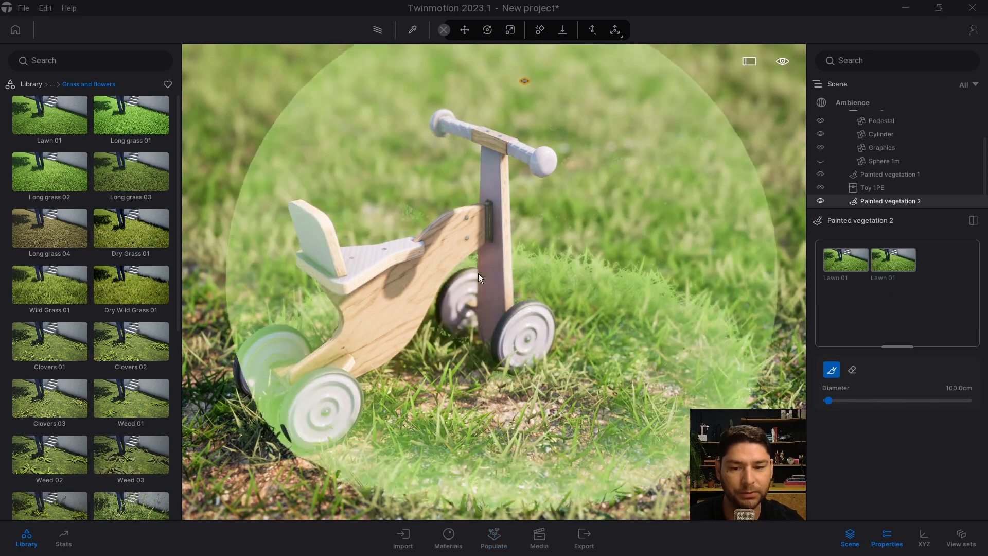
key(Escape)
Hide Toy 1PE, paint Painted vegetation 2 across the ground in view, and show the toy again
click(402, 293)
key(h)
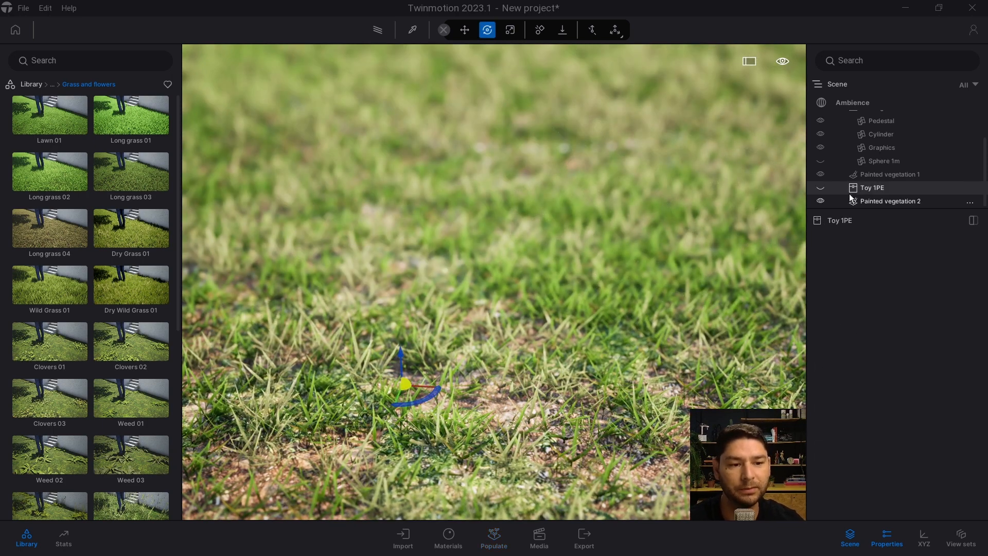
click(870, 200)
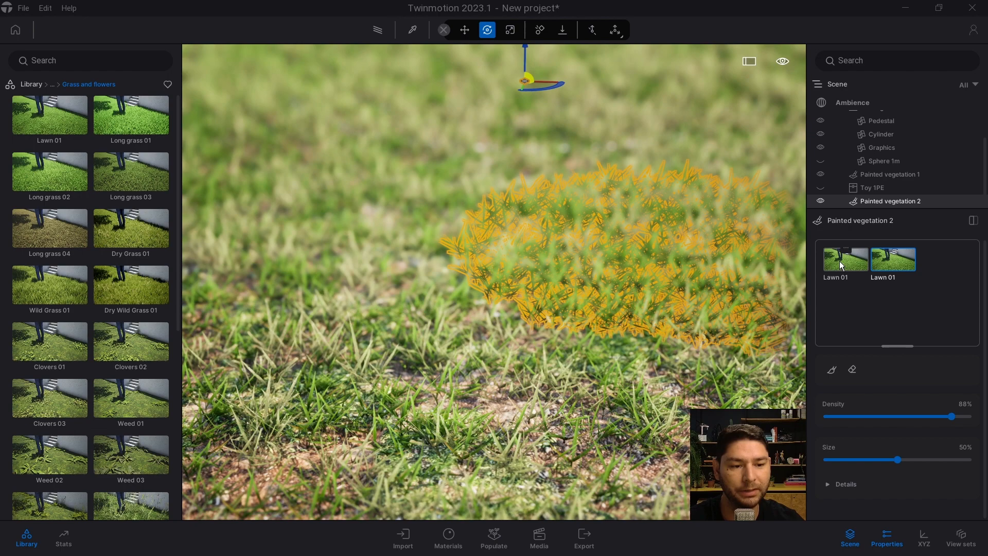
click(832, 370)
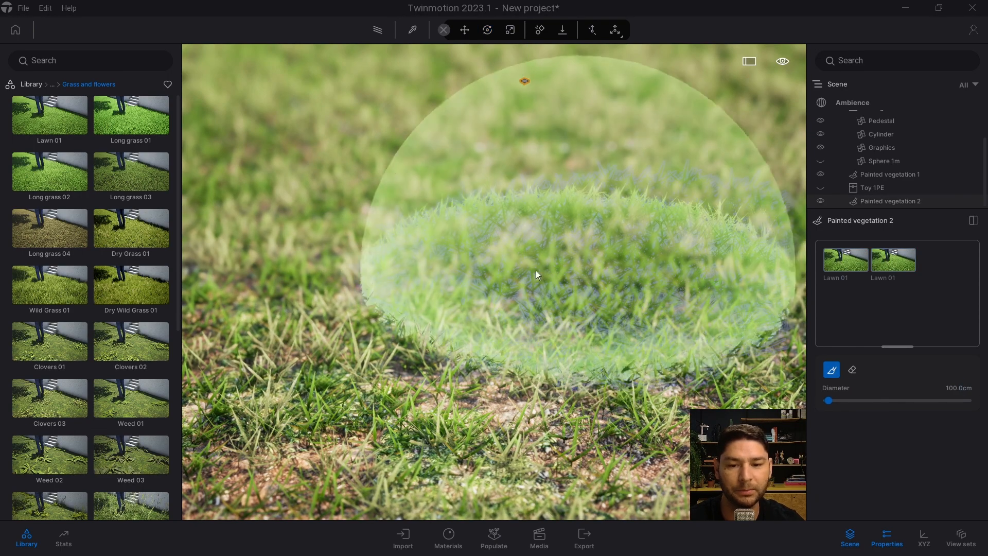
mouse_move(536, 270)
mouse_down()
mouse_move(381, 368)
mouse_move(358, 189)
mouse_move(530, 110)
mouse_move(265, 311)
mouse_move(592, 413)
mouse_move(322, 397)
mouse_move(462, 196)
mouse_up()
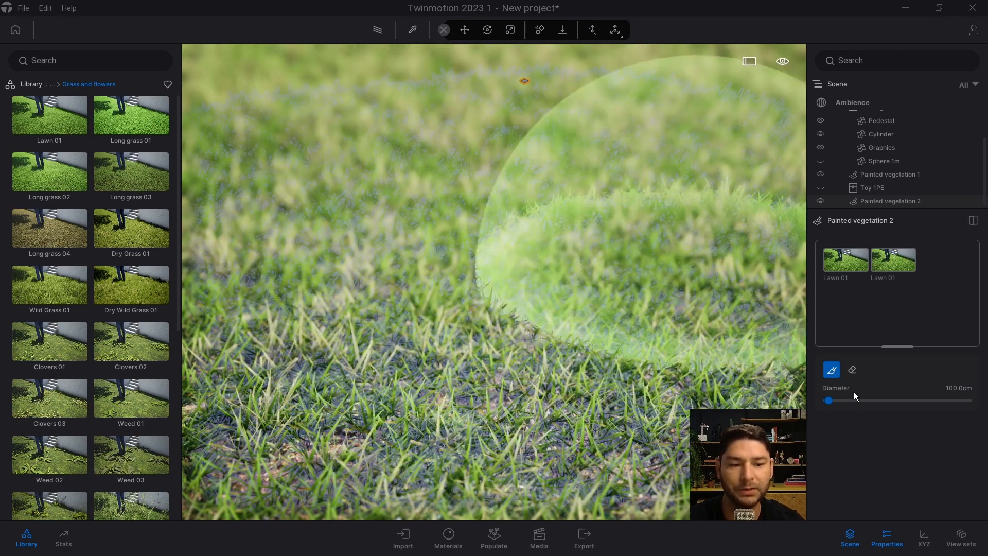
key(Escape)
click(821, 188)
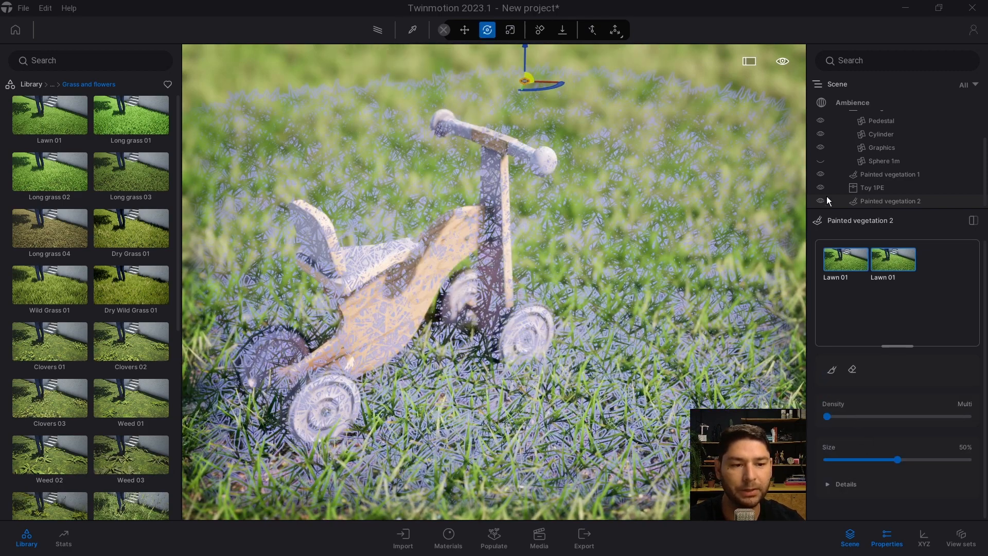
Pick the toy's wooden body as the focus point for the camera's depth of field
click(30, 538)
click(863, 313)
click(854, 540)
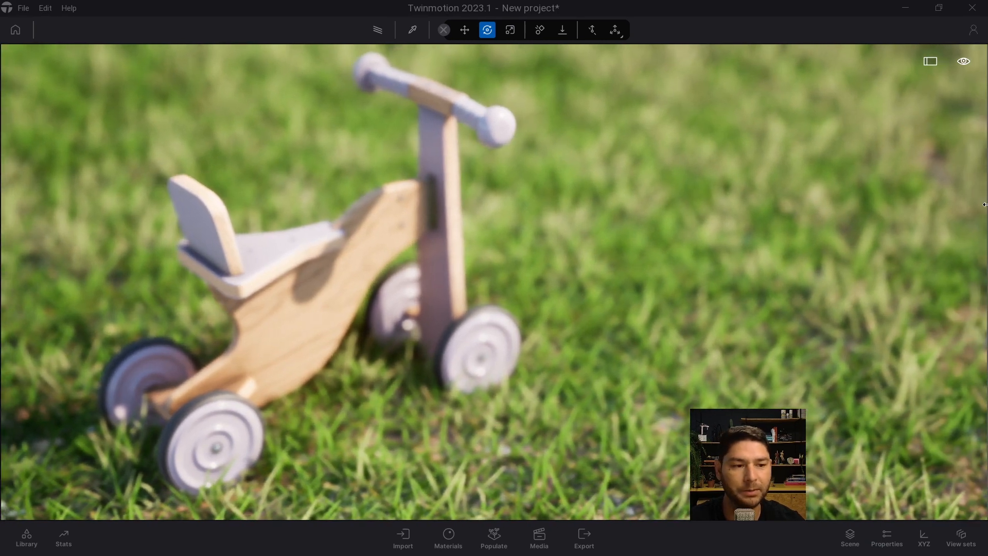
click(887, 538)
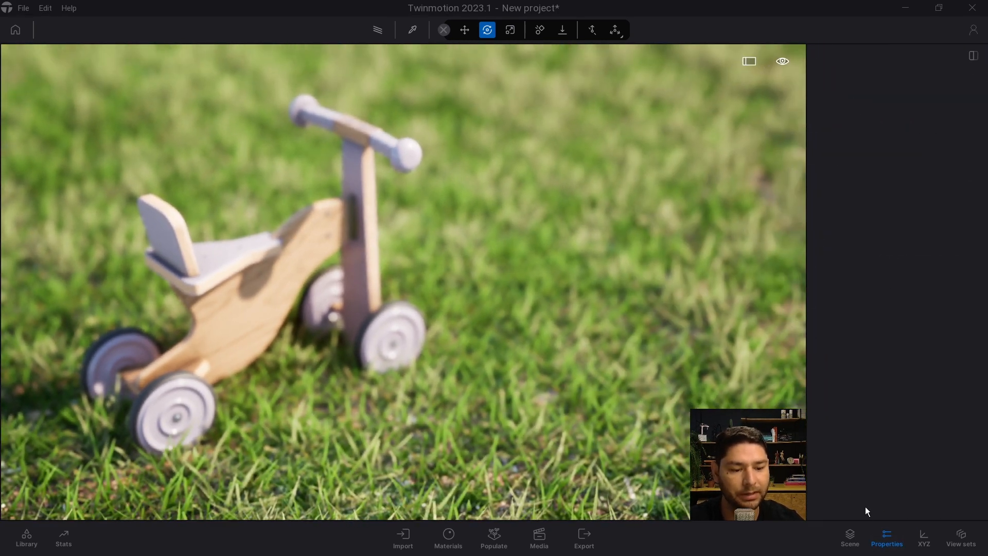
click(850, 538)
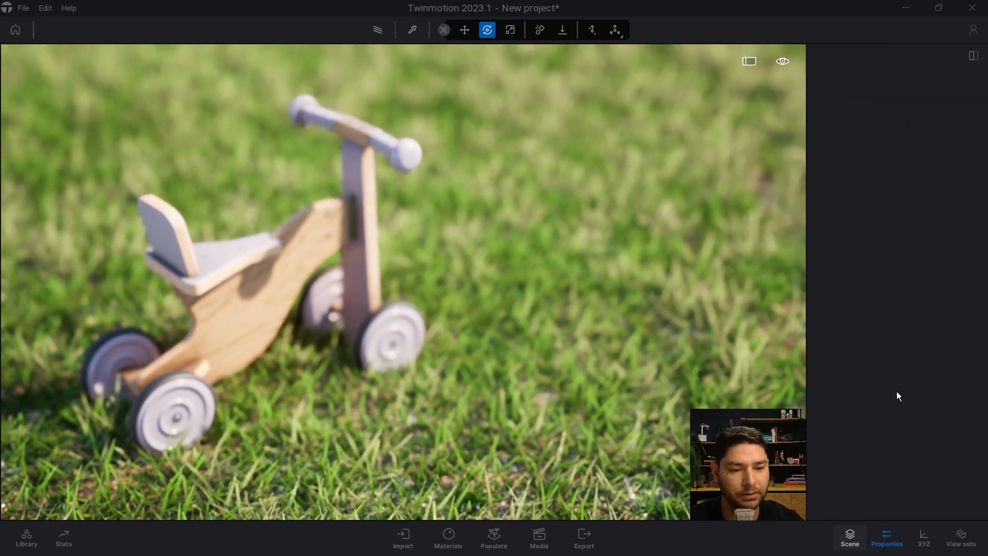
click(854, 104)
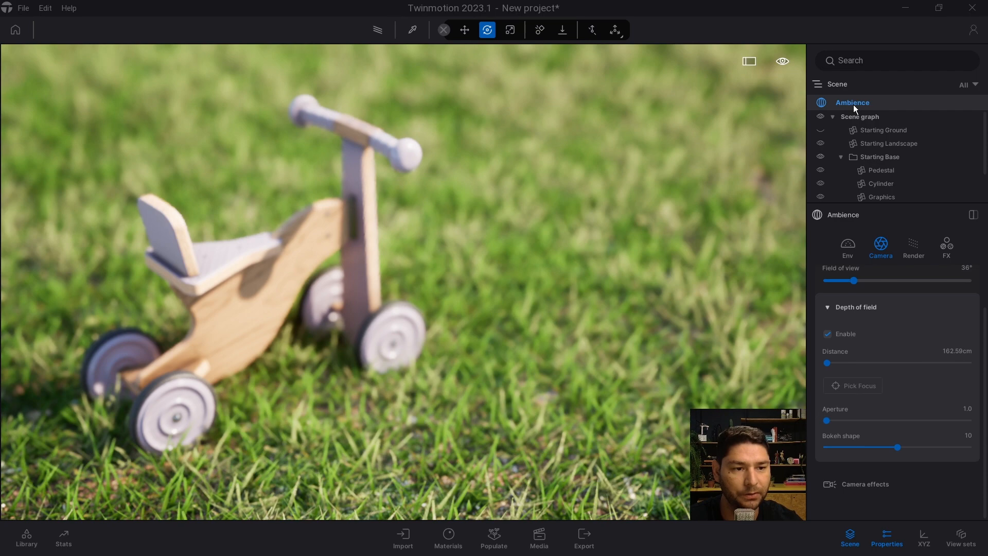
click(853, 385)
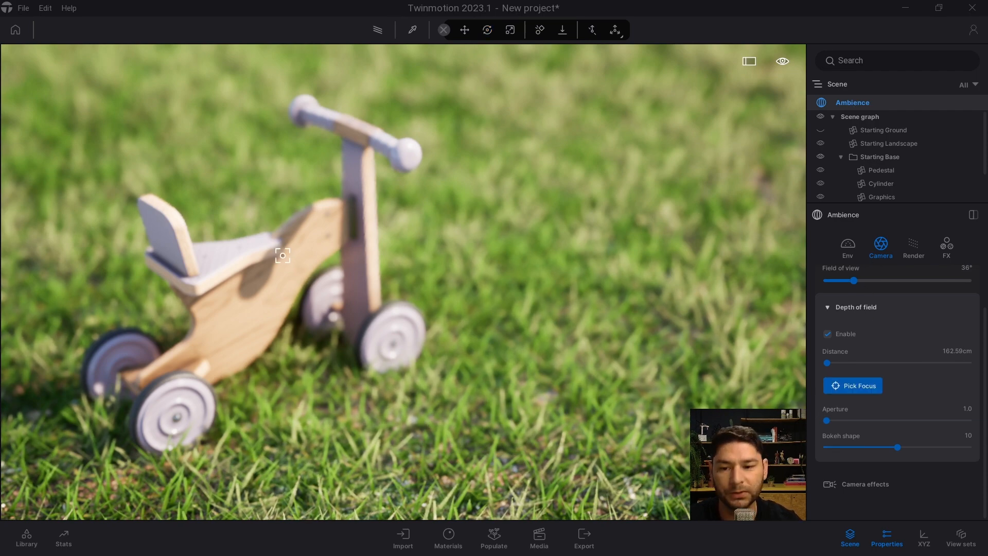
click(284, 257)
Set the depth-of-field aperture to 1.4 and view the scene without the side panels
scroll(870, 422, up, 1)
mouse_move(827, 437)
mouse_down()
mouse_move(860, 438)
mouse_move(832, 438)
mouse_up()
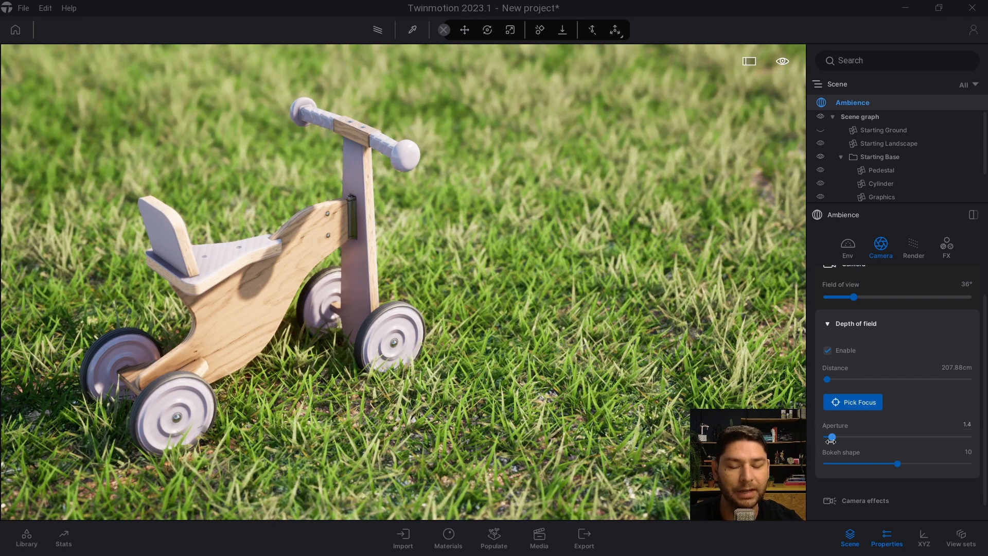
key(Tab)
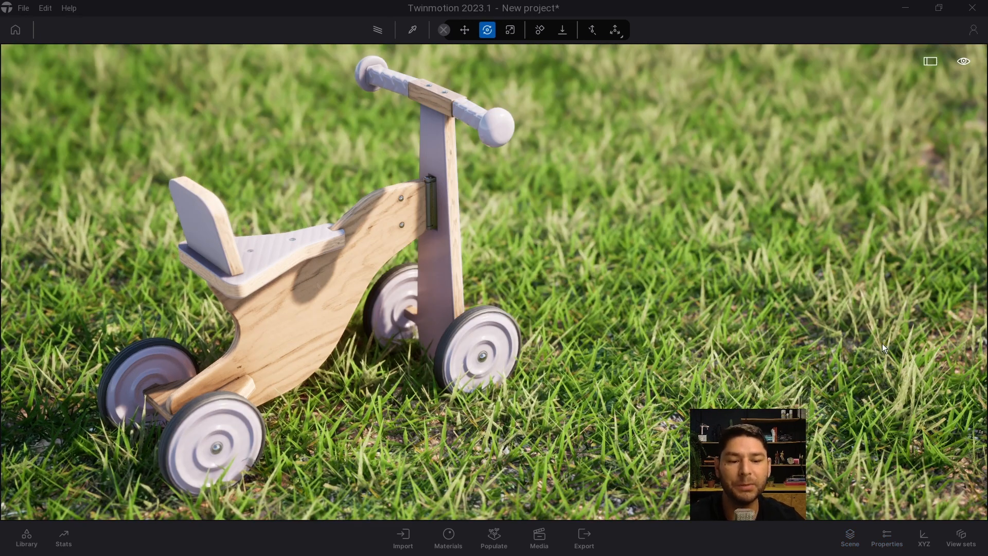
Apply the Line Light filter in the color grading settings and set the contrast to 68%
click(887, 538)
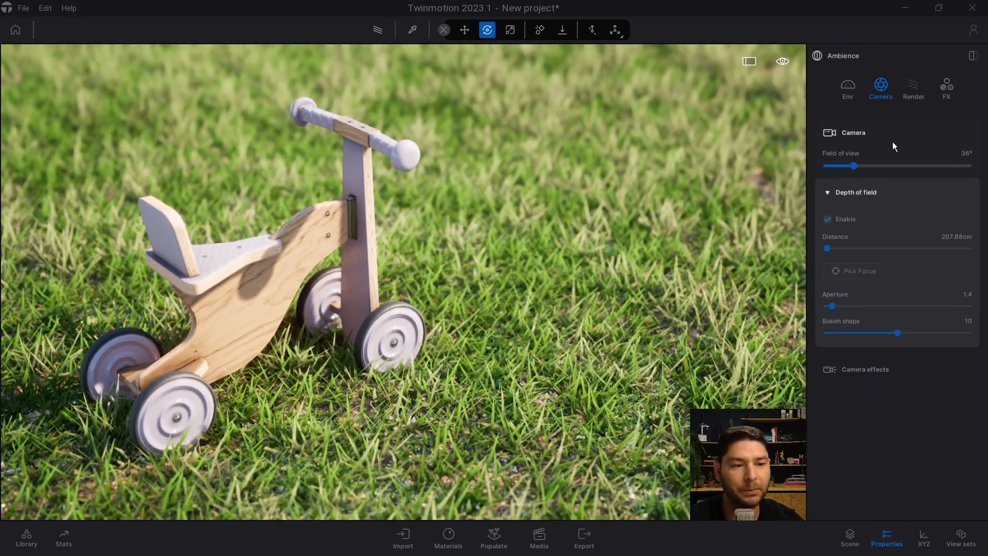
click(918, 87)
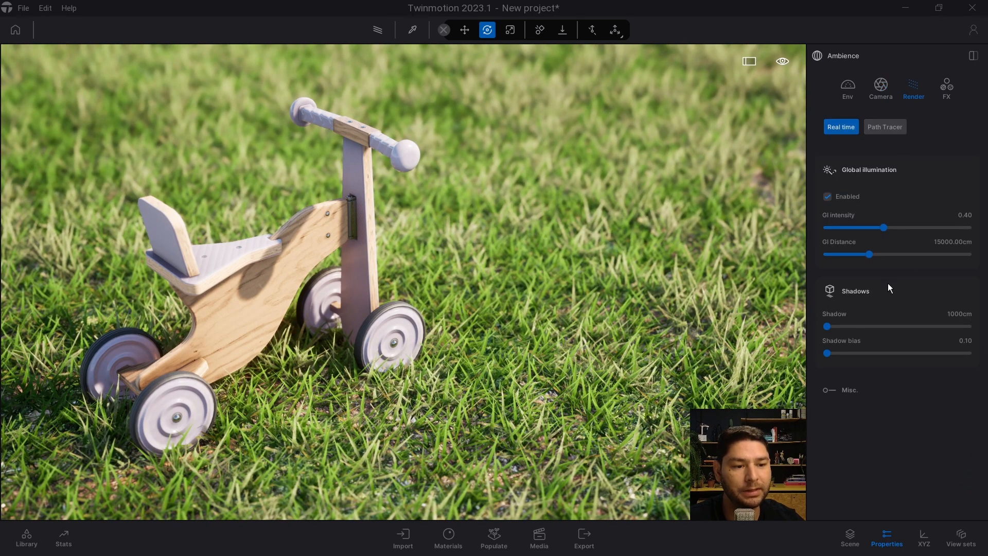
click(948, 86)
click(947, 235)
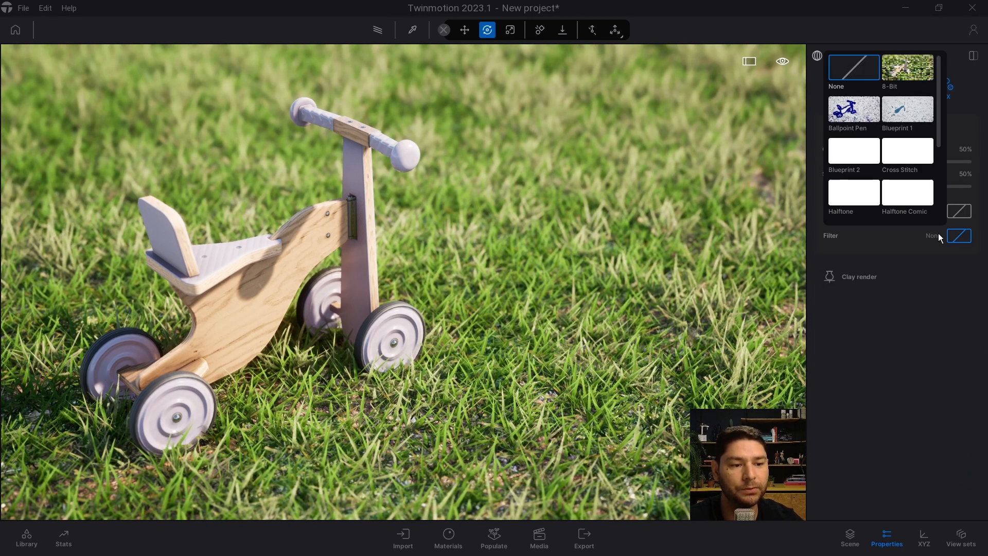
scroll(863, 147, down, 4)
click(852, 153)
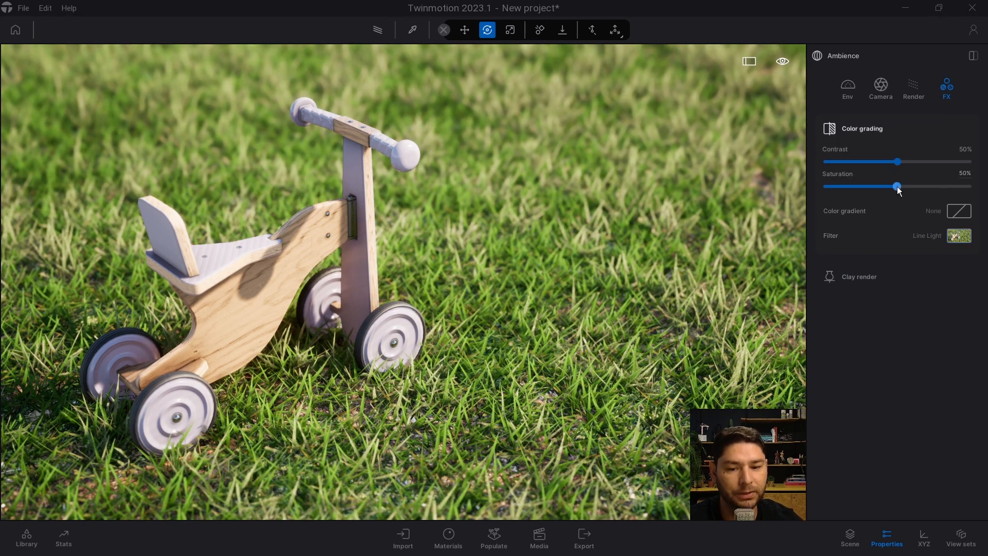
mouse_move(898, 187)
mouse_down()
mouse_move(907, 162)
mouse_move(924, 163)
mouse_move(898, 186)
mouse_up()
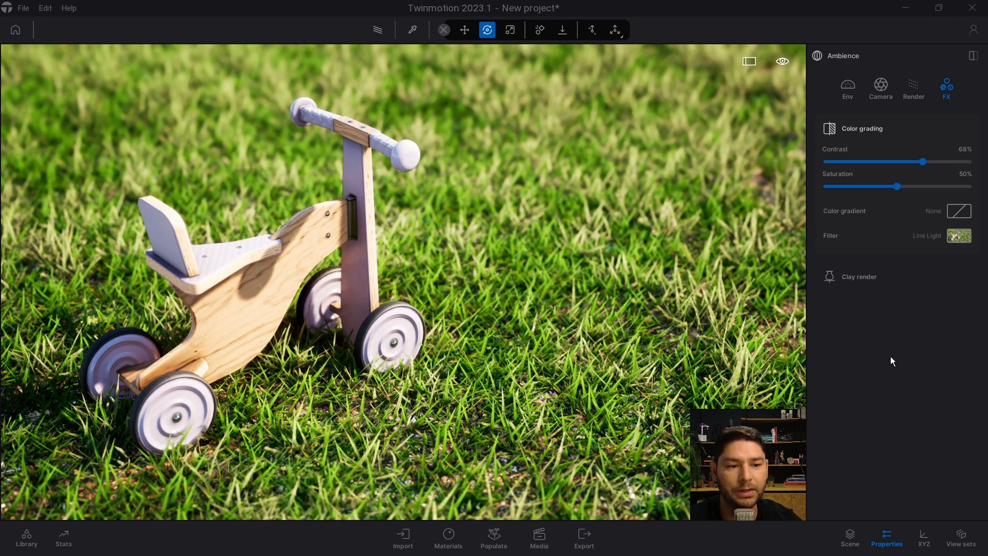
Lower the global lighting exposure to -0.55
click(849, 89)
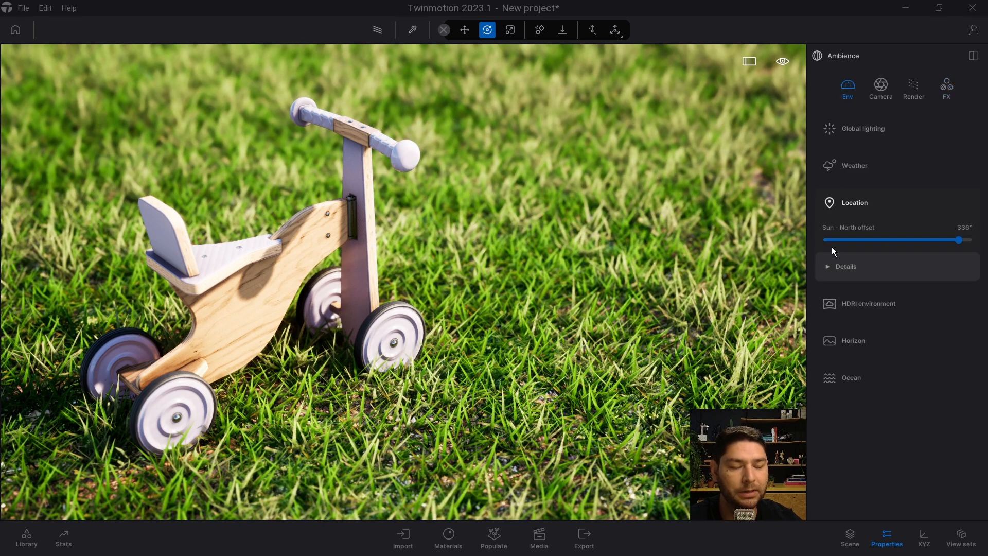
click(852, 128)
click(897, 199)
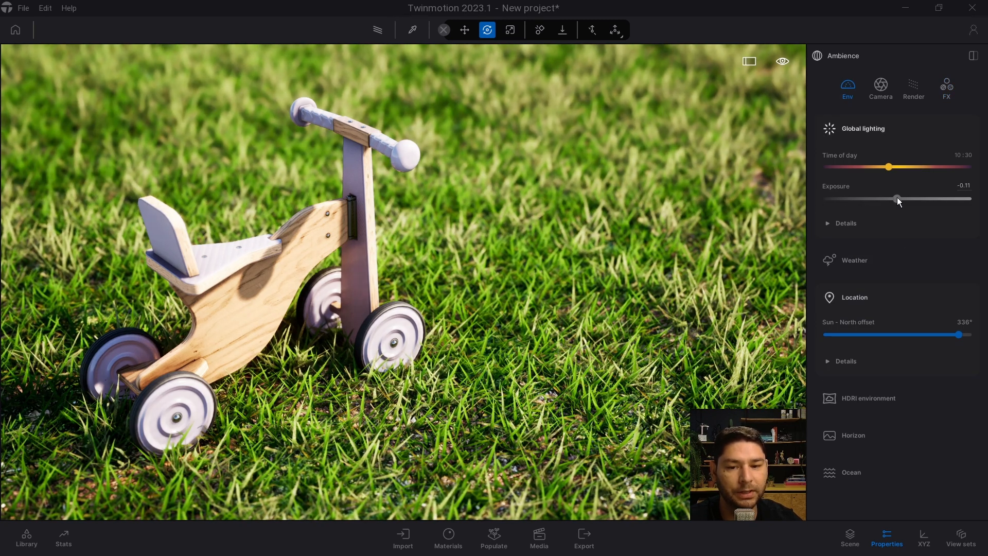
drag(897, 199, 895, 197)
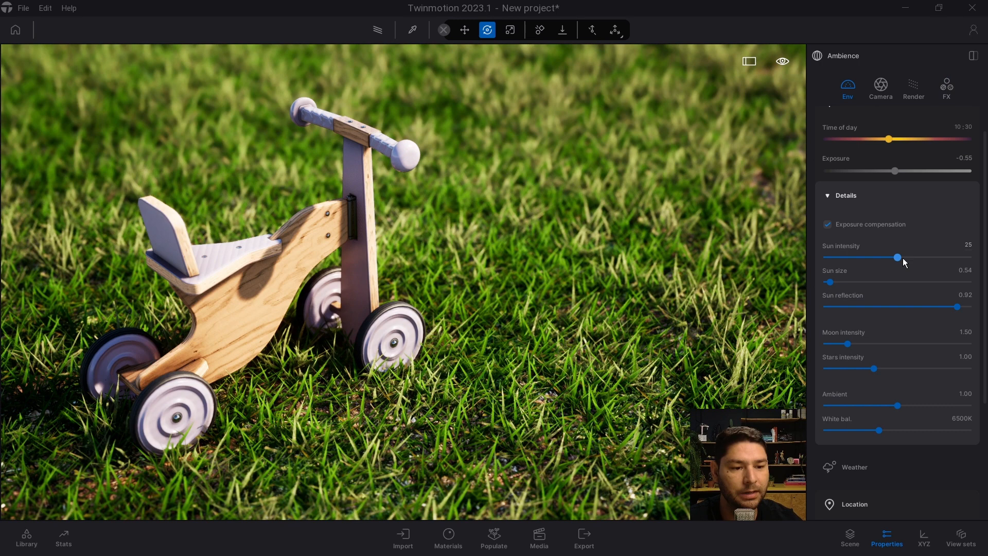
Raise the sun intensity to 29 and set the white balance to 7908K
mouse_move(899, 261)
mouse_down()
mouse_move(846, 259)
mouse_move(926, 263)
mouse_move(912, 261)
mouse_up()
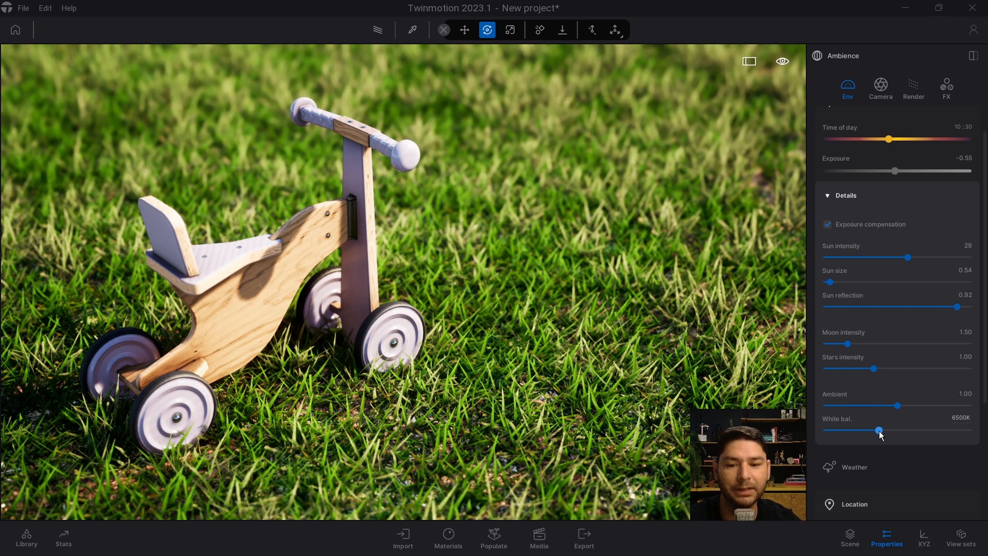
drag(879, 432, 895, 433)
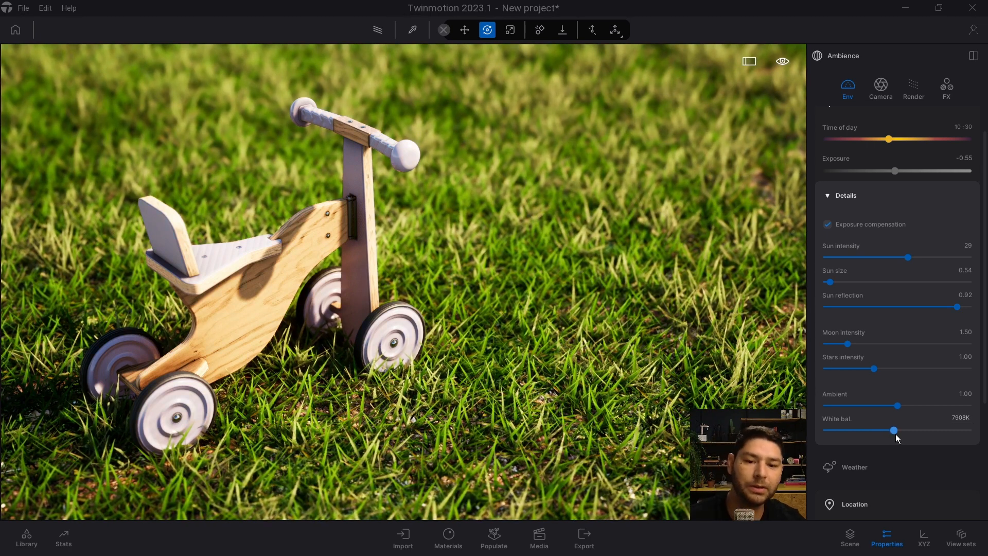
click(886, 536)
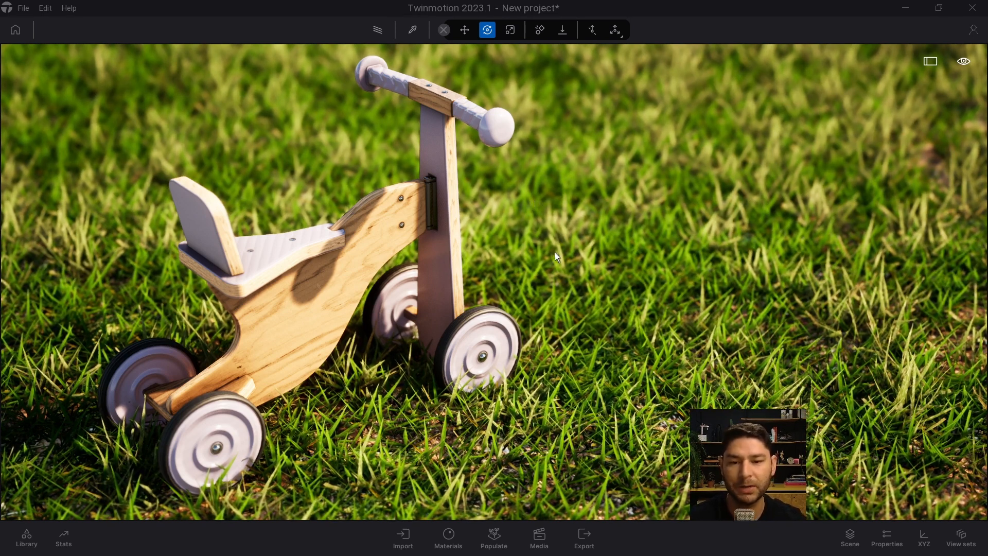
Examine the toy and the painted lawn from a close, low angle near the ground and from an elevated viewpoint
key(e)
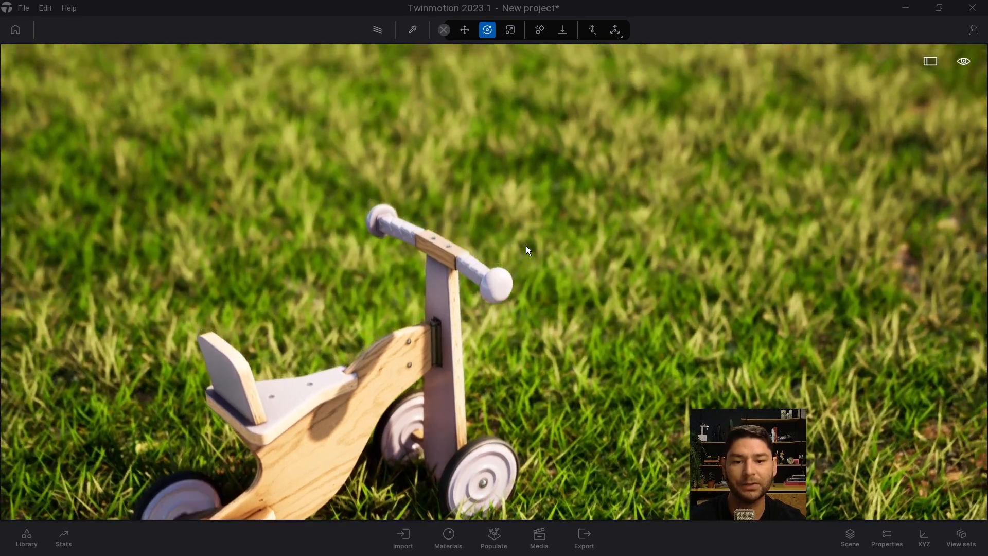
right_drag(526, 245, 507, 234)
key(q)
key(w)
key(q)
key(w)
key(e)
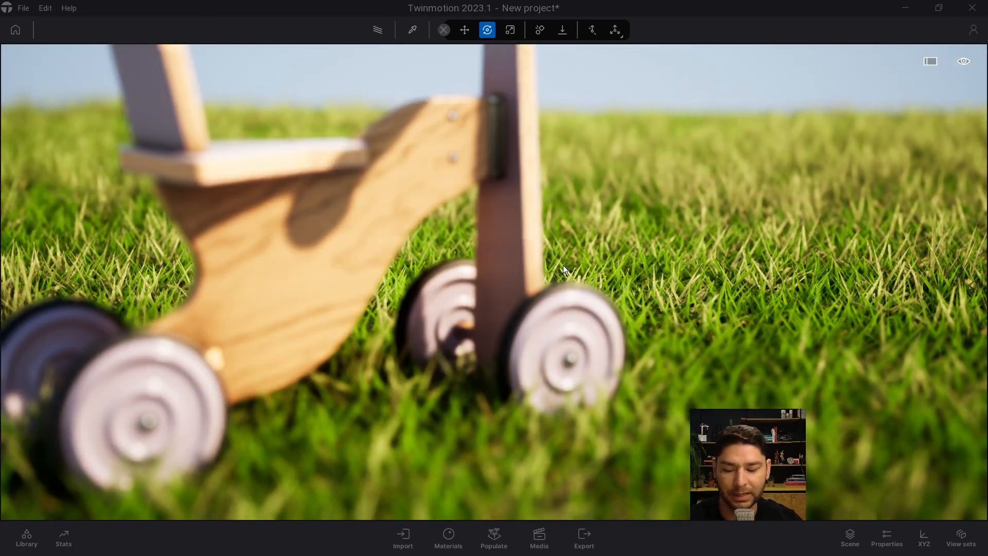
key(e)
mouse_move(563, 226)
right_down()
mouse_move(578, 258)
mouse_move(579, 231)
right_up()
key(s)
key(d)
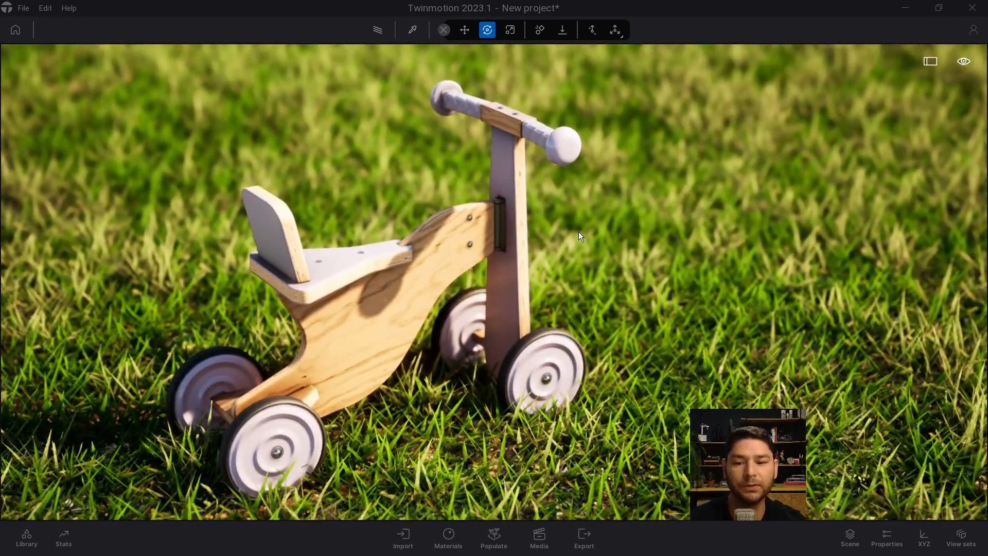